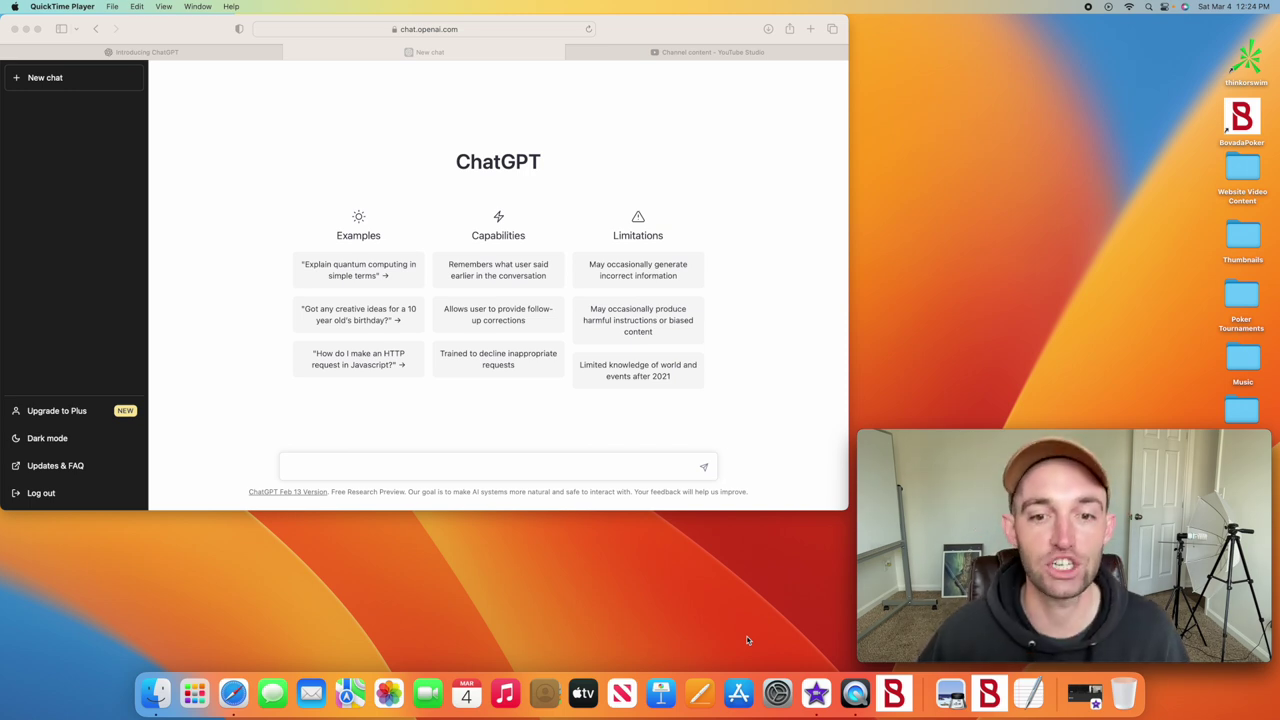
Ask 'what is chatgpt?' as the first message of a new conversation.
click(482, 468)
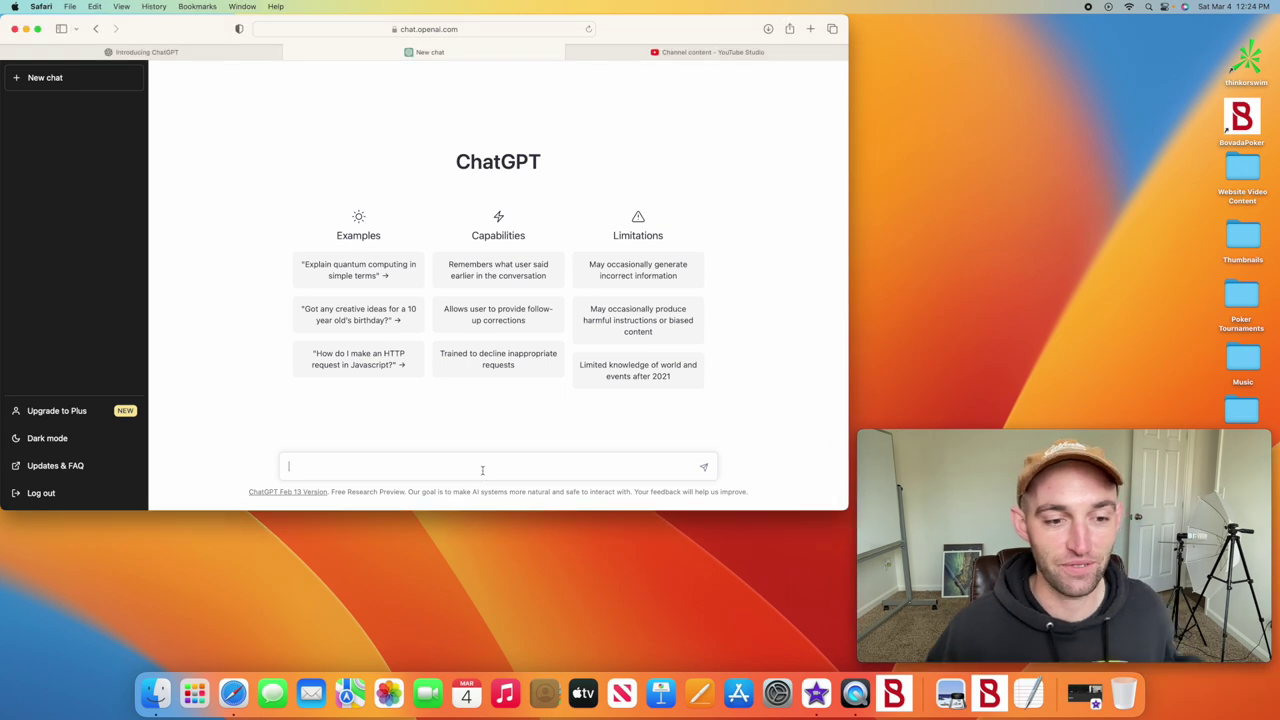
text(what is )
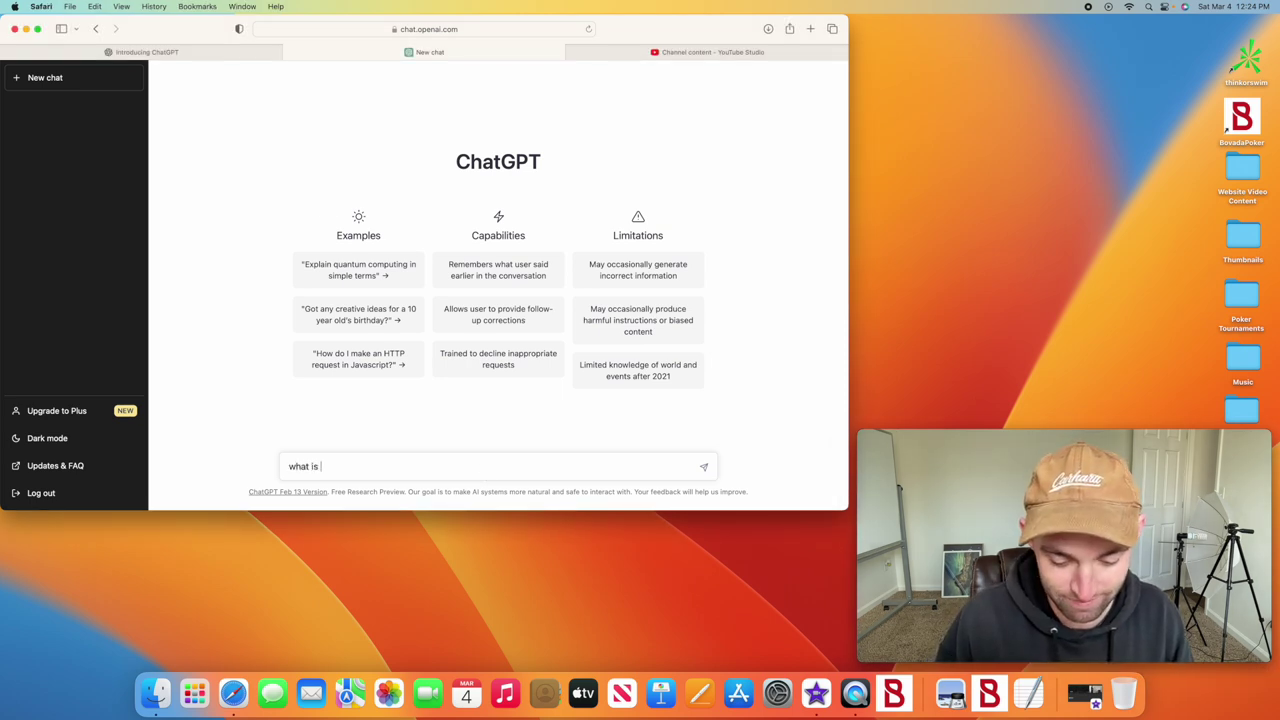
text(chatgpt?)
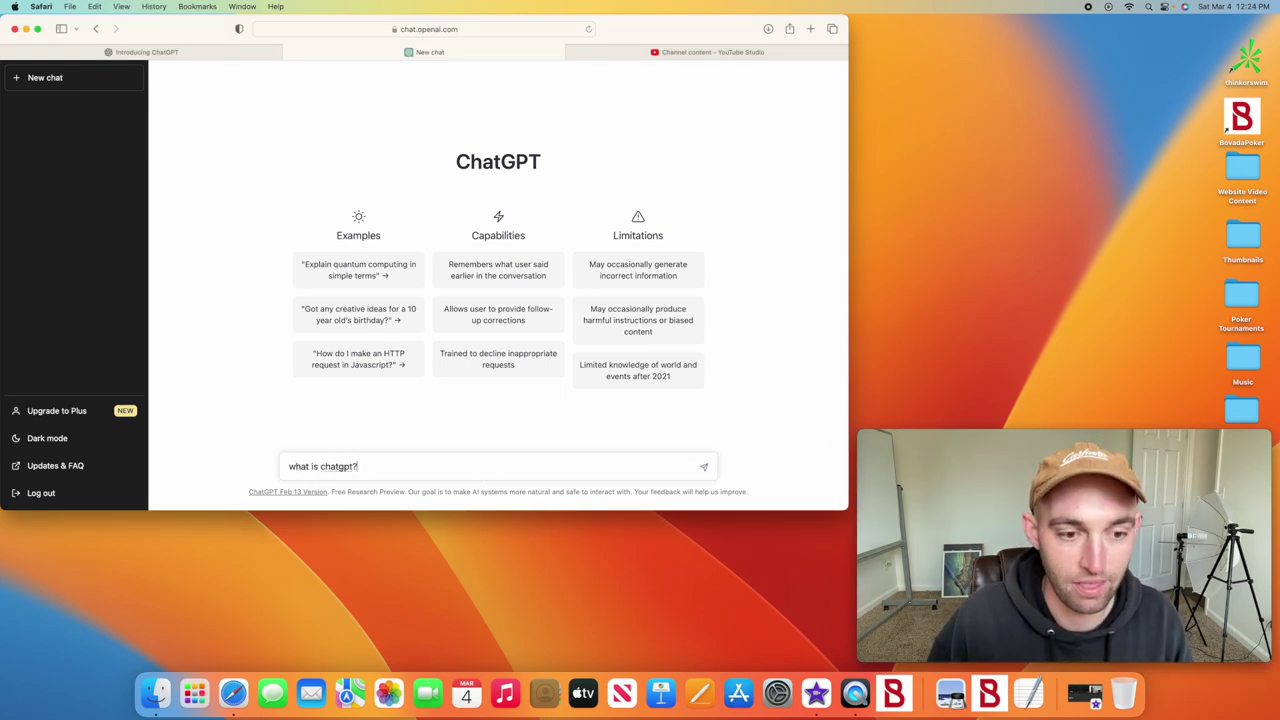
key(Return)
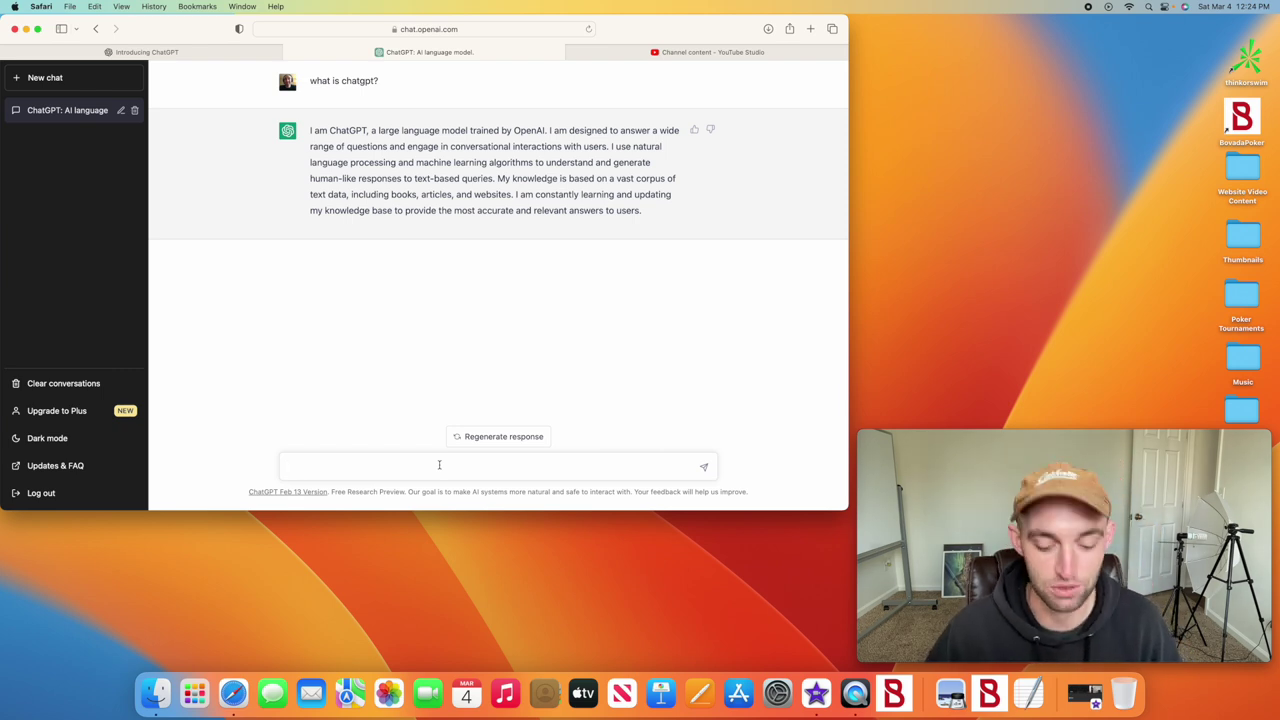
Ask 'what is sensuality?' and stop the answer partway through.
text(what is )
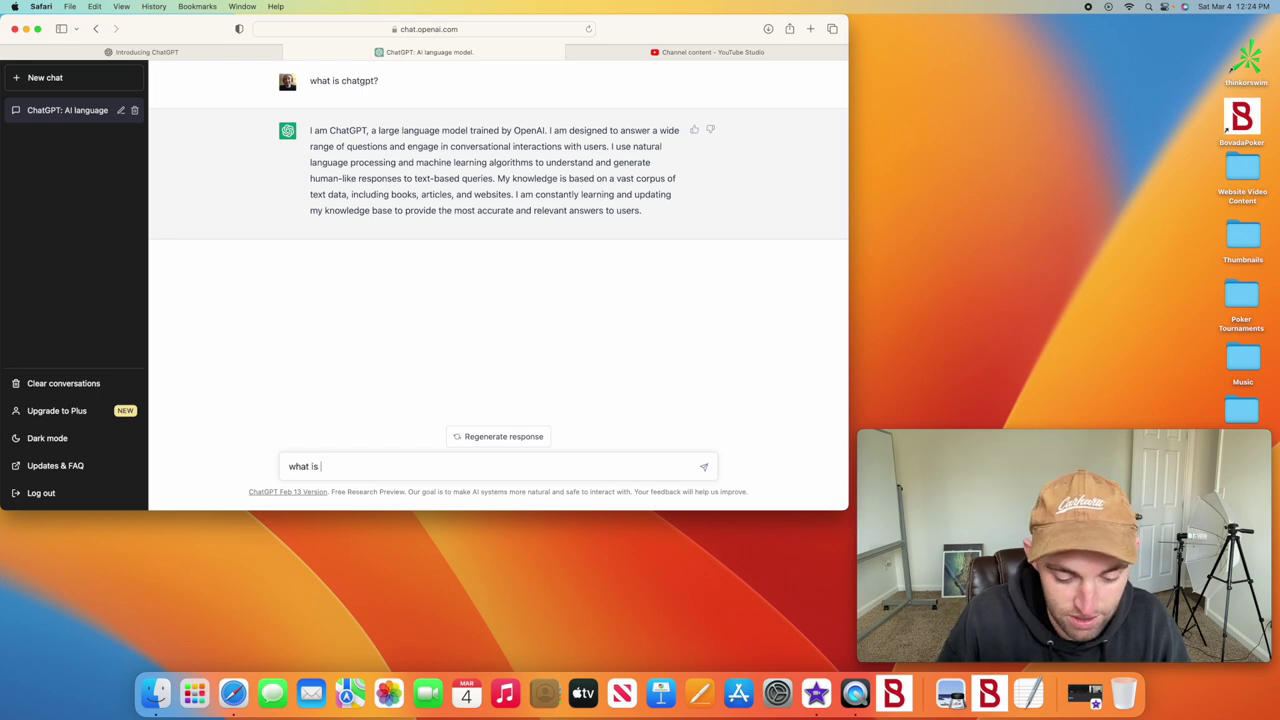
text(sensuality?)
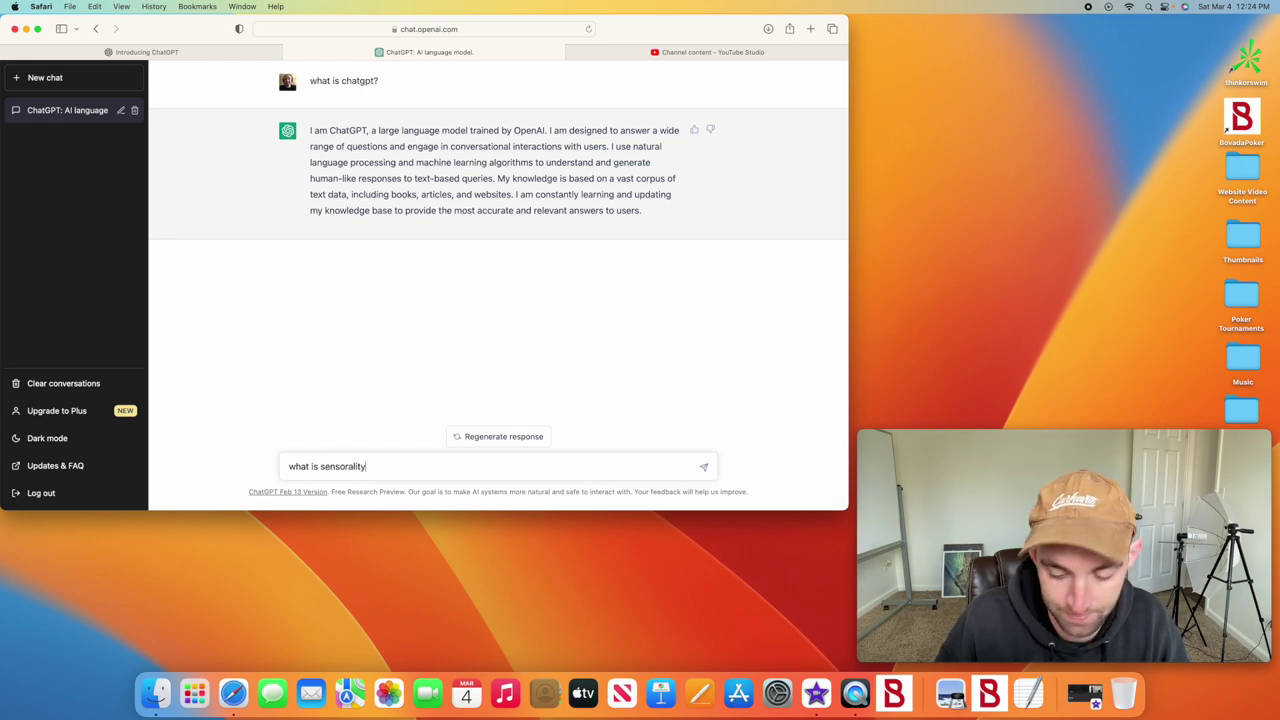
key(Return)
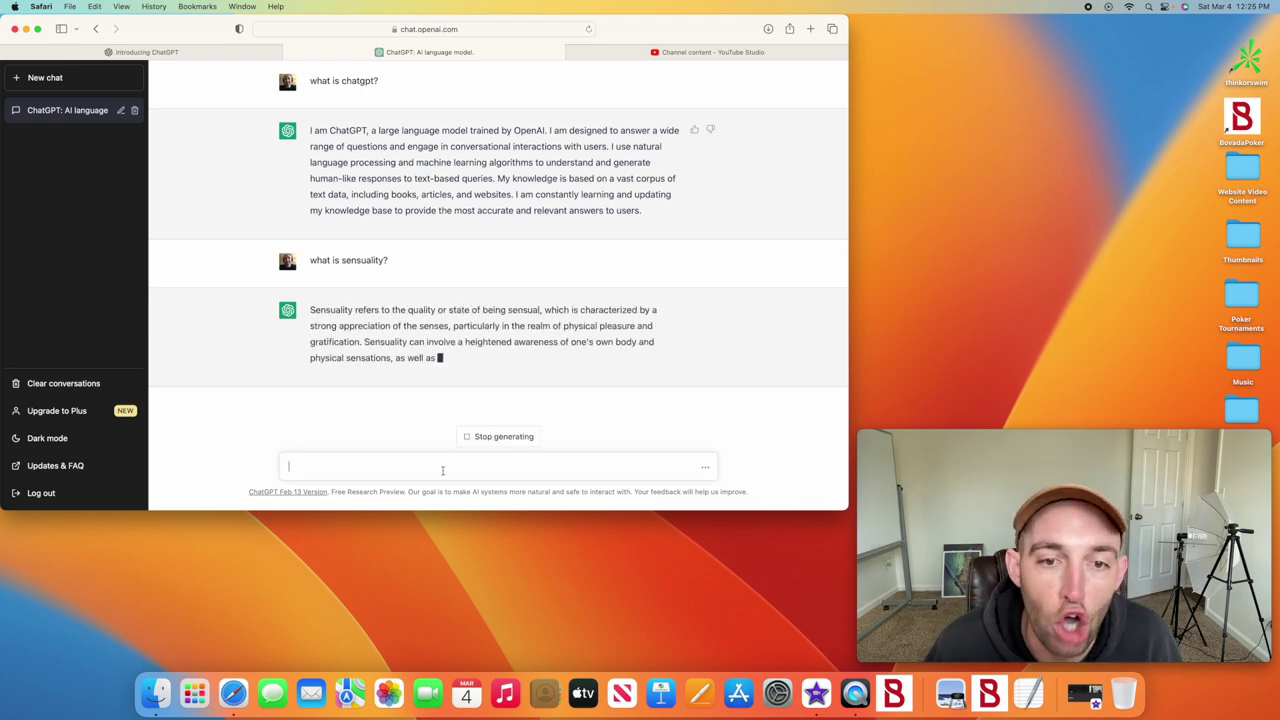
click(497, 436)
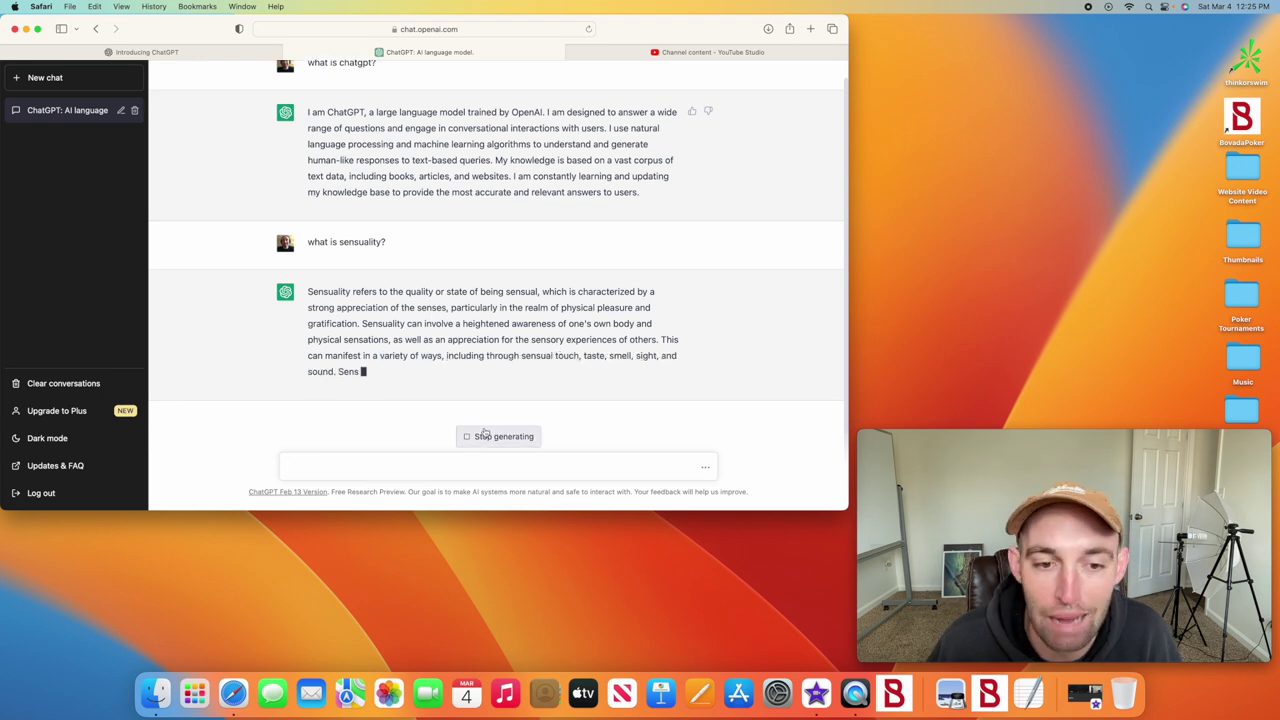
Draft the follow-up 'what is sensorality?' in the message box, correcting its spelling.
click(405, 465)
text(sensoral)
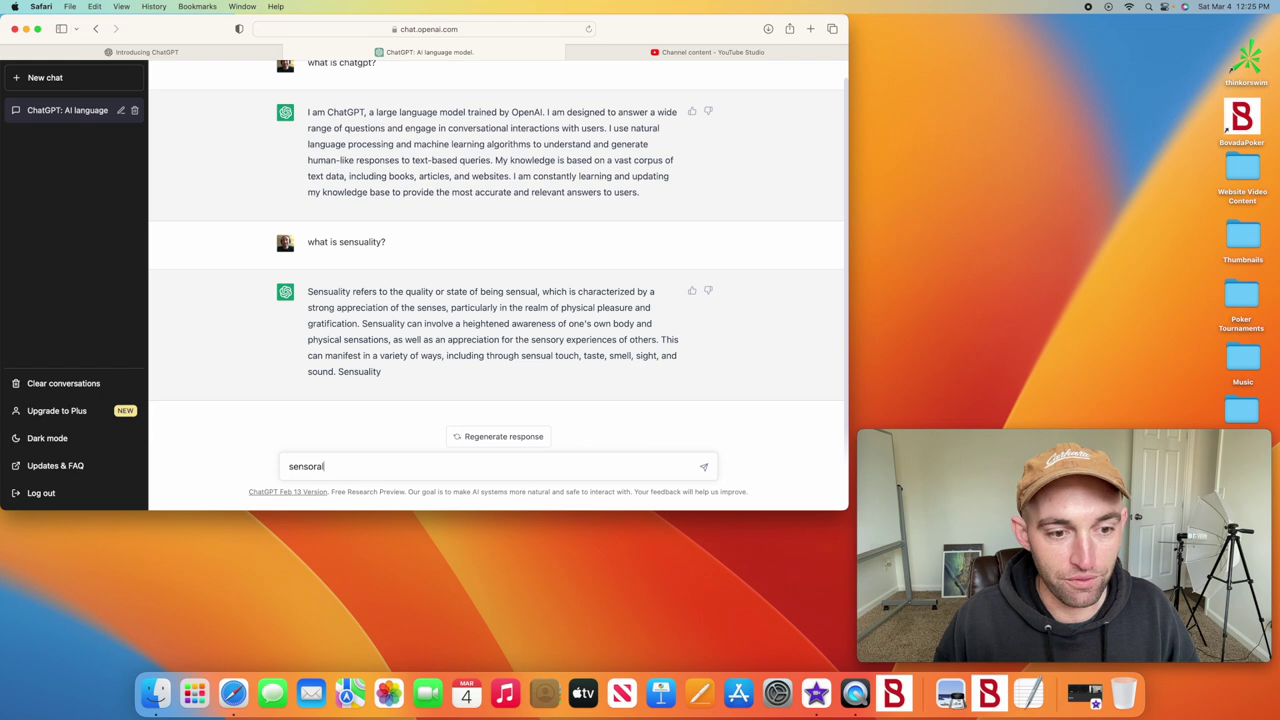
key(BackSpace)
key(BackSpace)
key(BackSpace)
key(BackSpace)
text(uality)
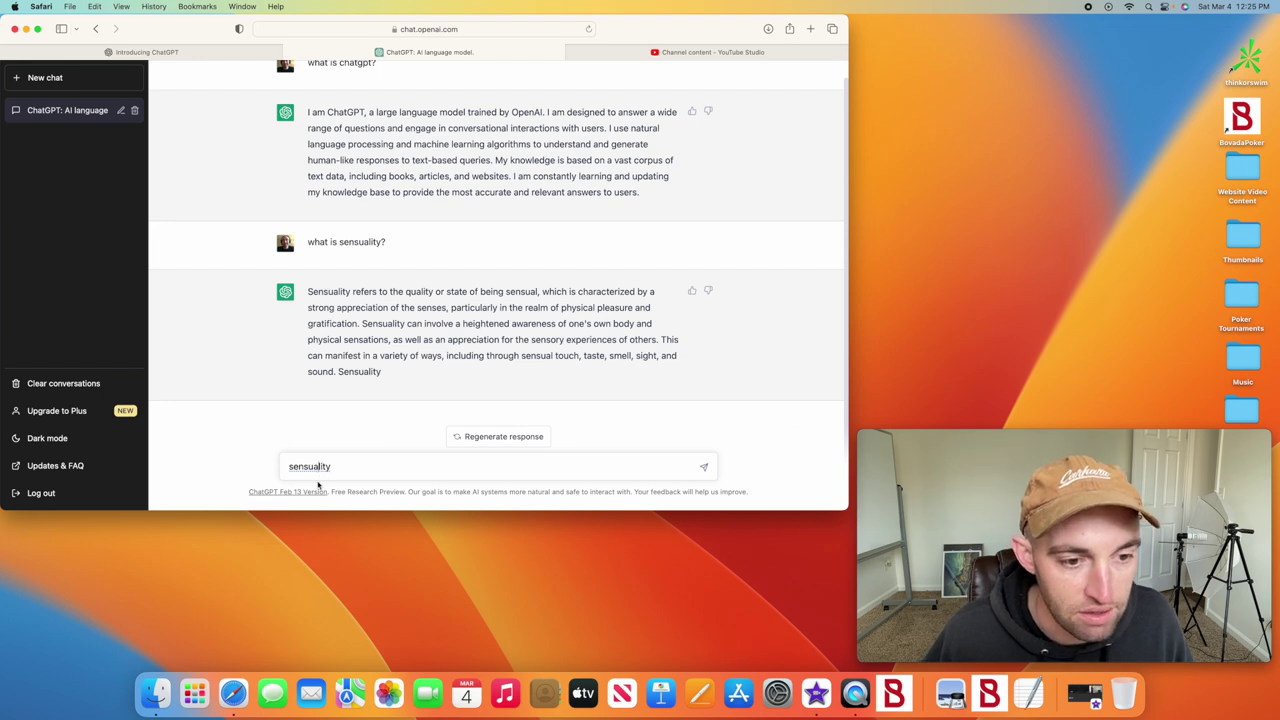
click(314, 466)
key(BackSpace)
key(BackSpace)
text(or)
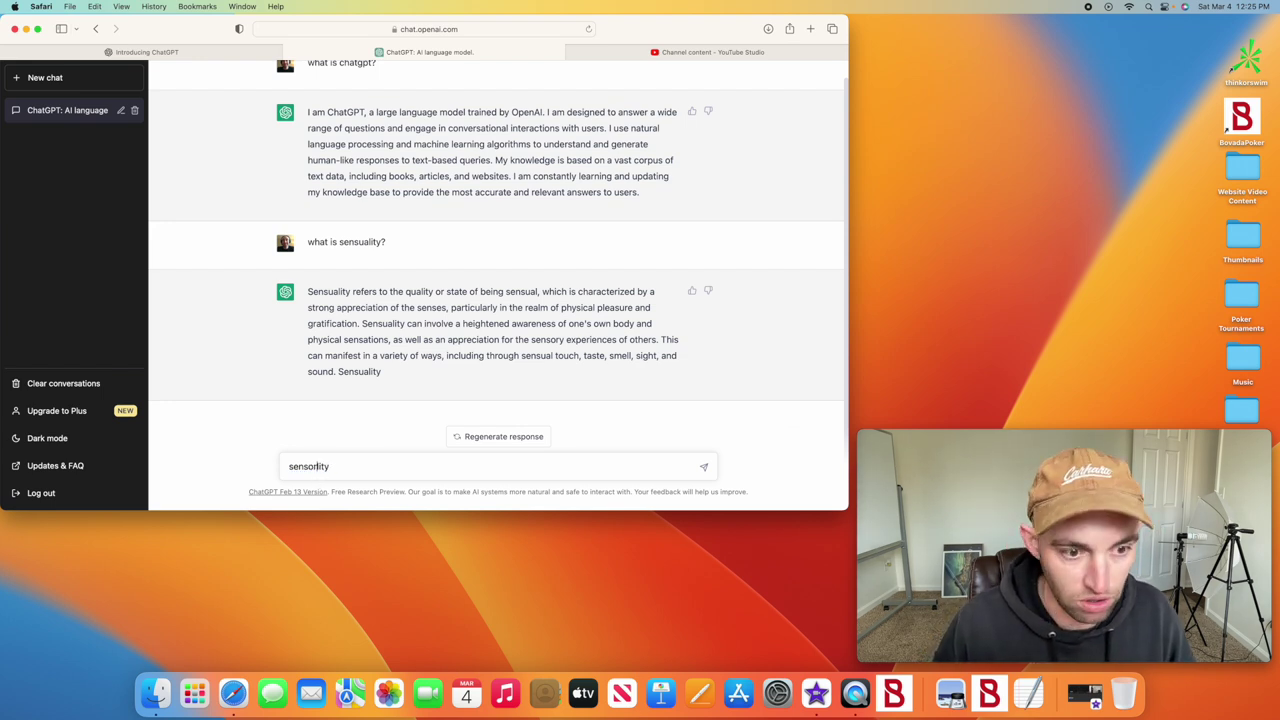
text(al)
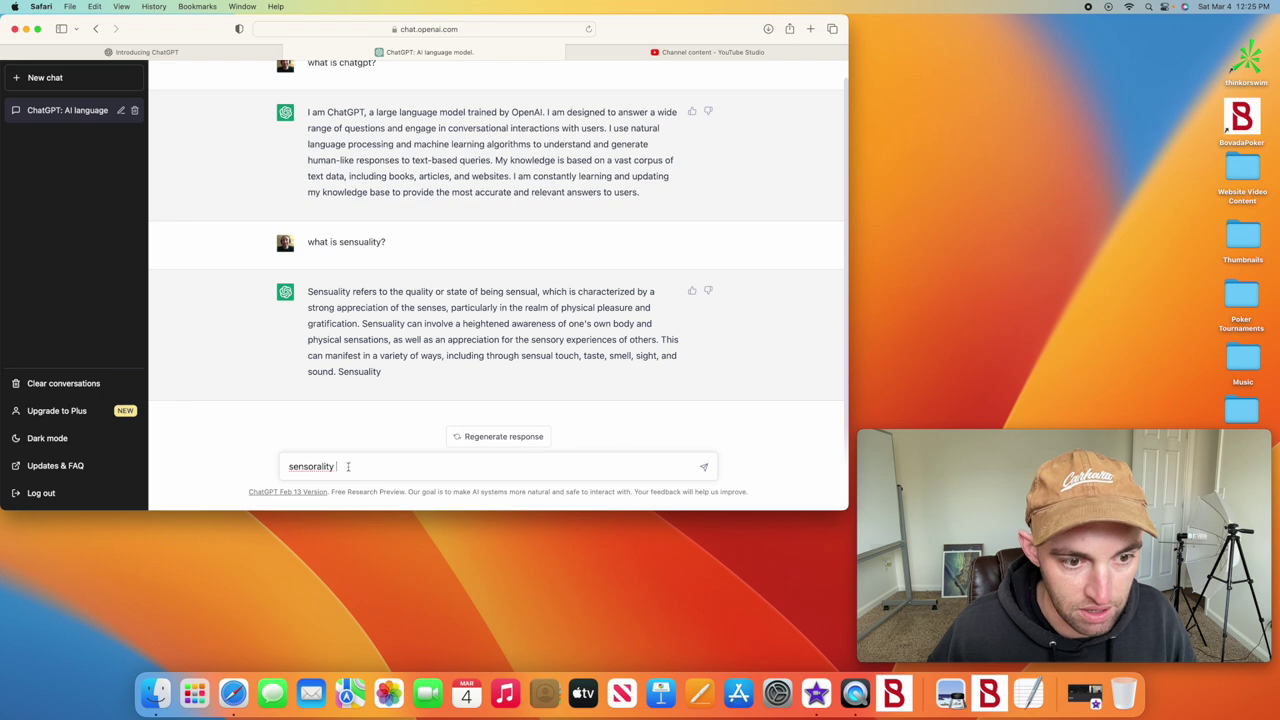
click(291, 463)
text(what )
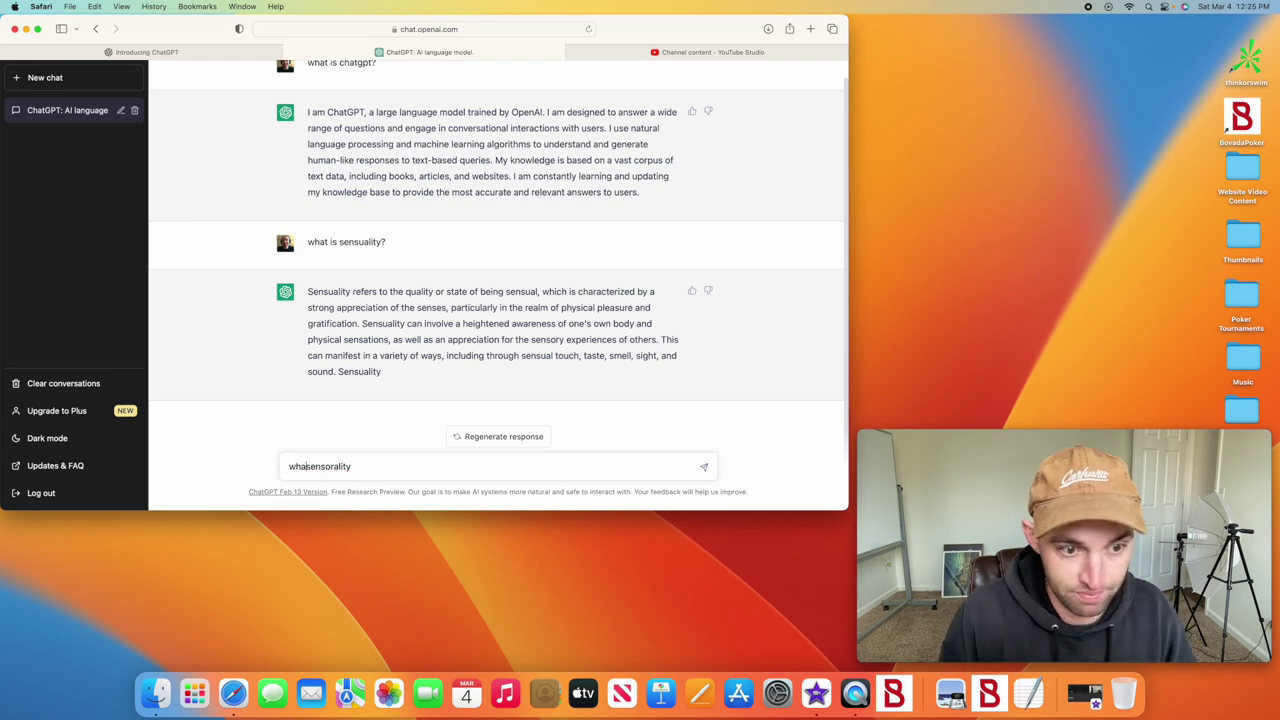
text(is )
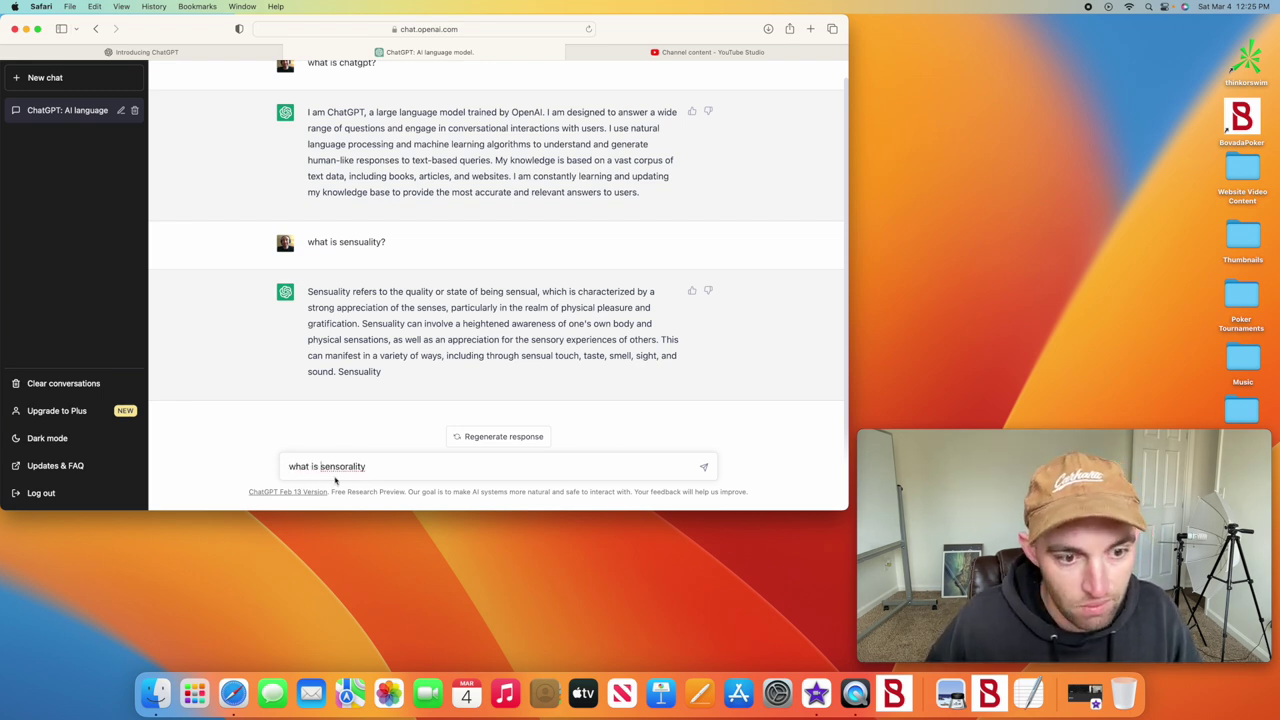
text(?)
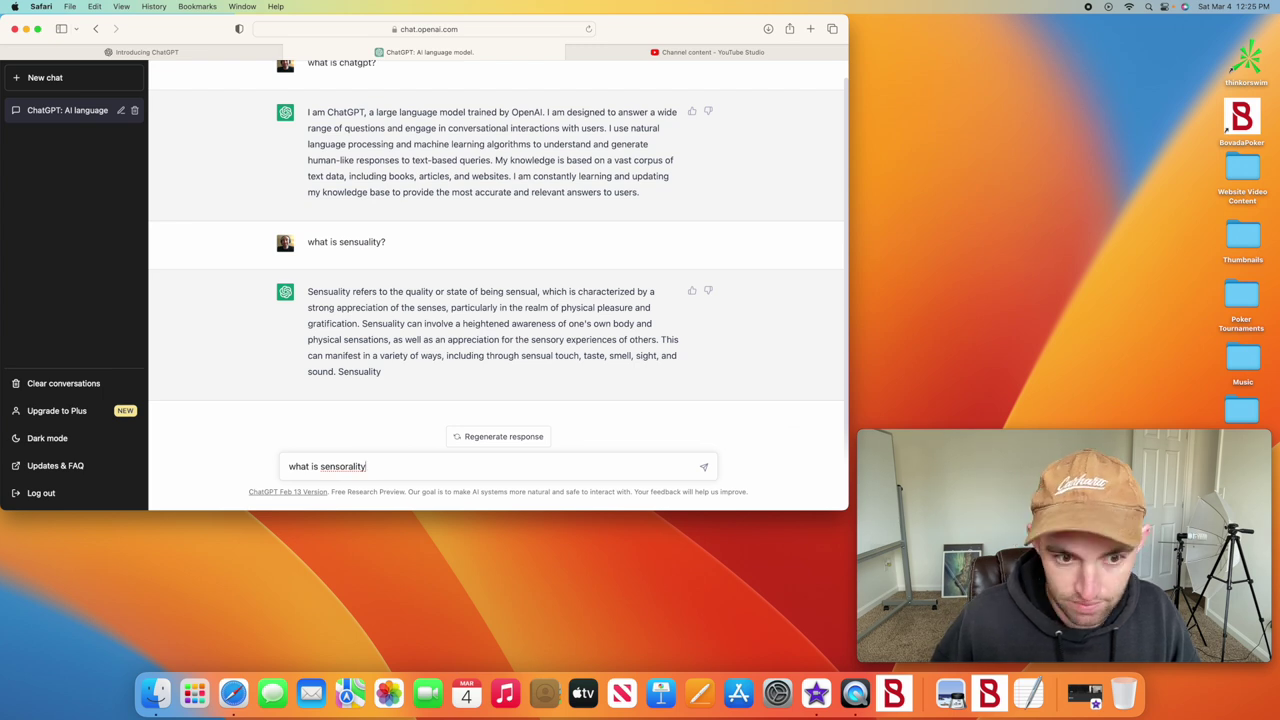
Send 'what is sensorality?' and get a reply suggesting 'sensuality' was meant.
key(Return)
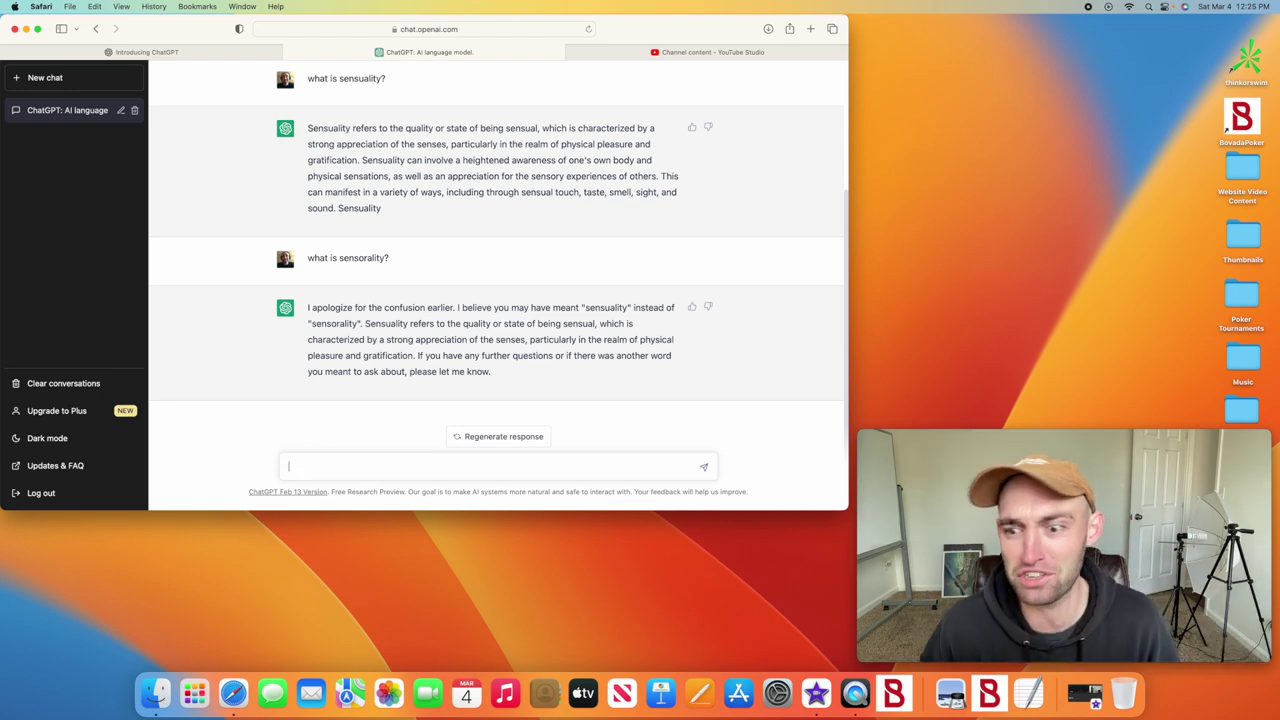
Send 'what is a censorality?', rejecting the 'centrality' autocorrect suggestion.
text(wha)
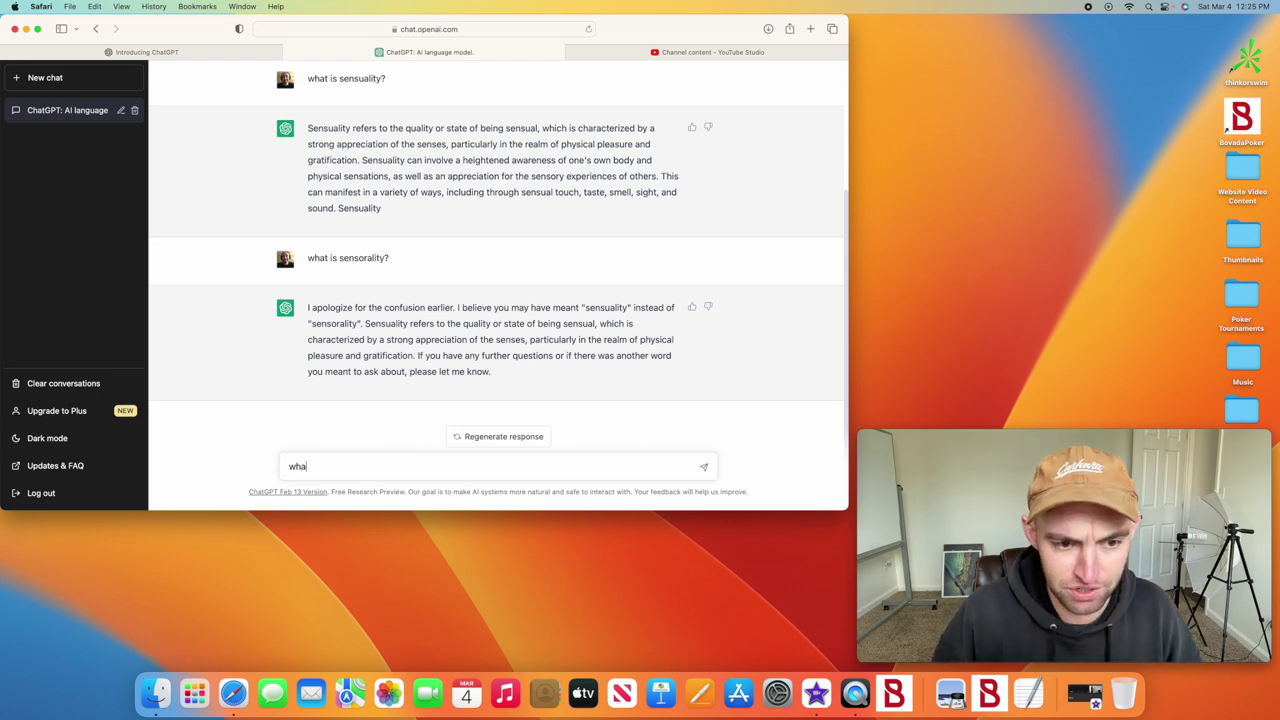
text(t is a censorality)
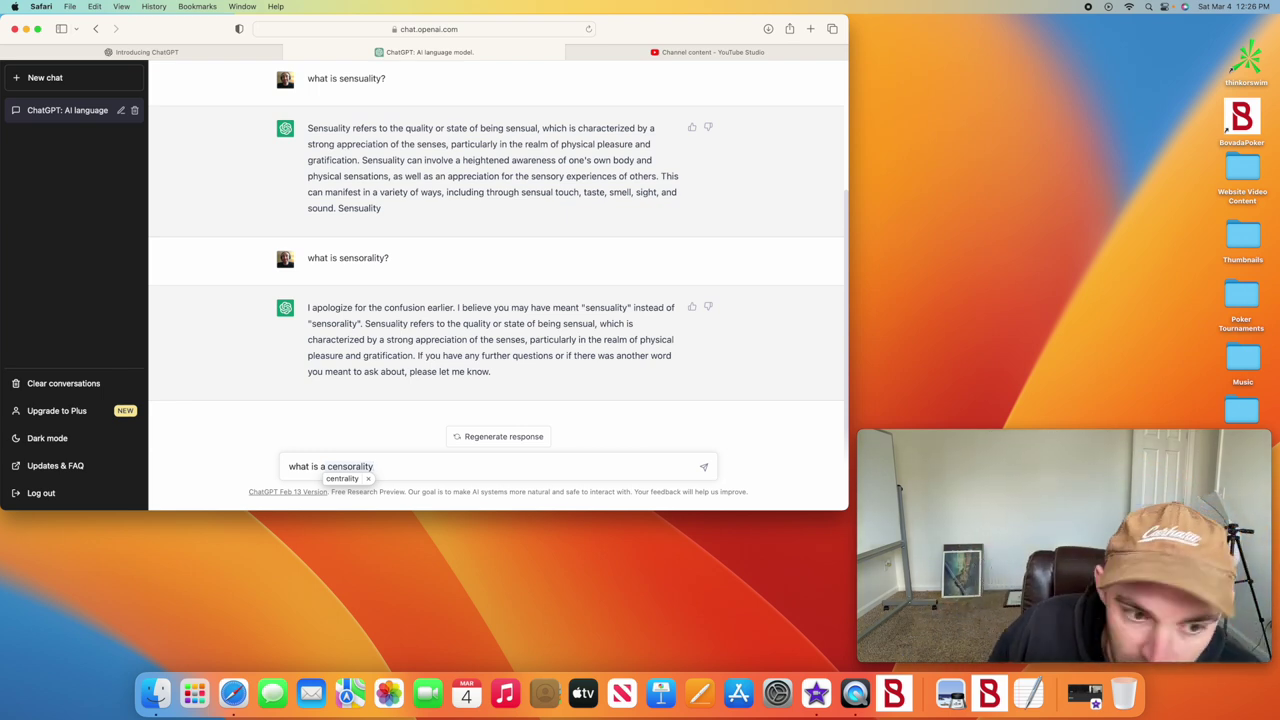
click(368, 480)
text(?)
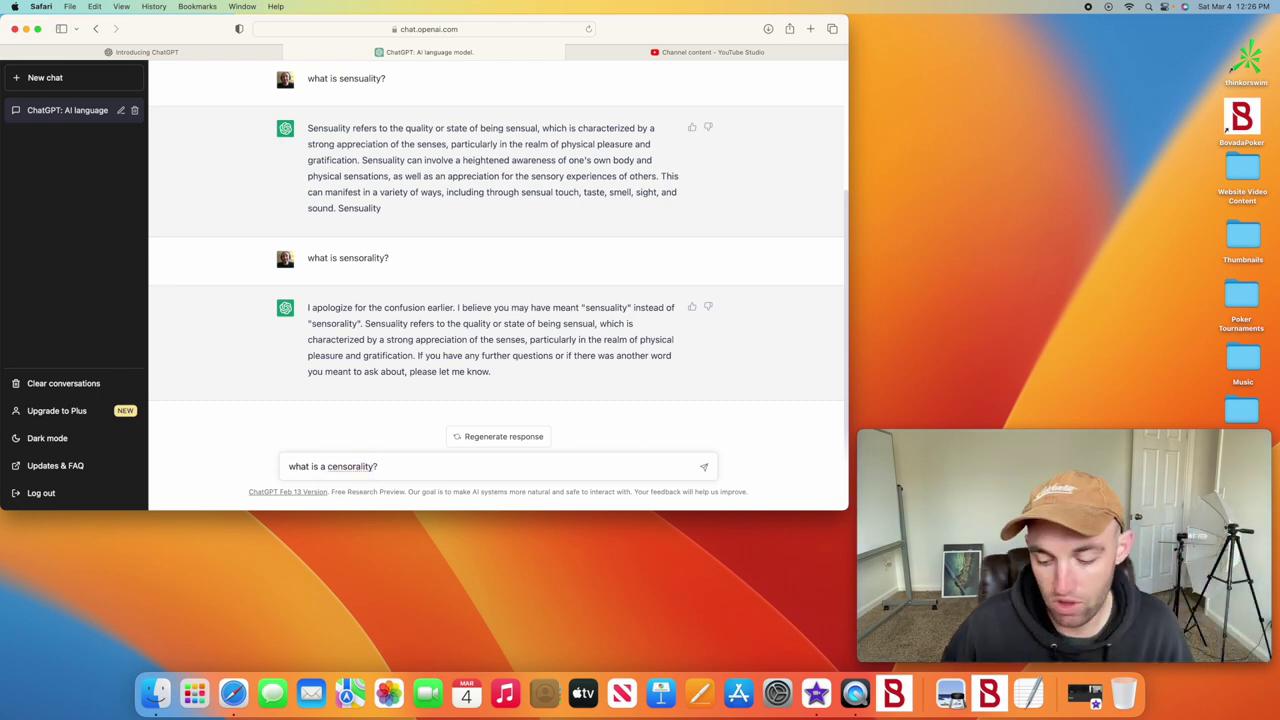
key(Return)
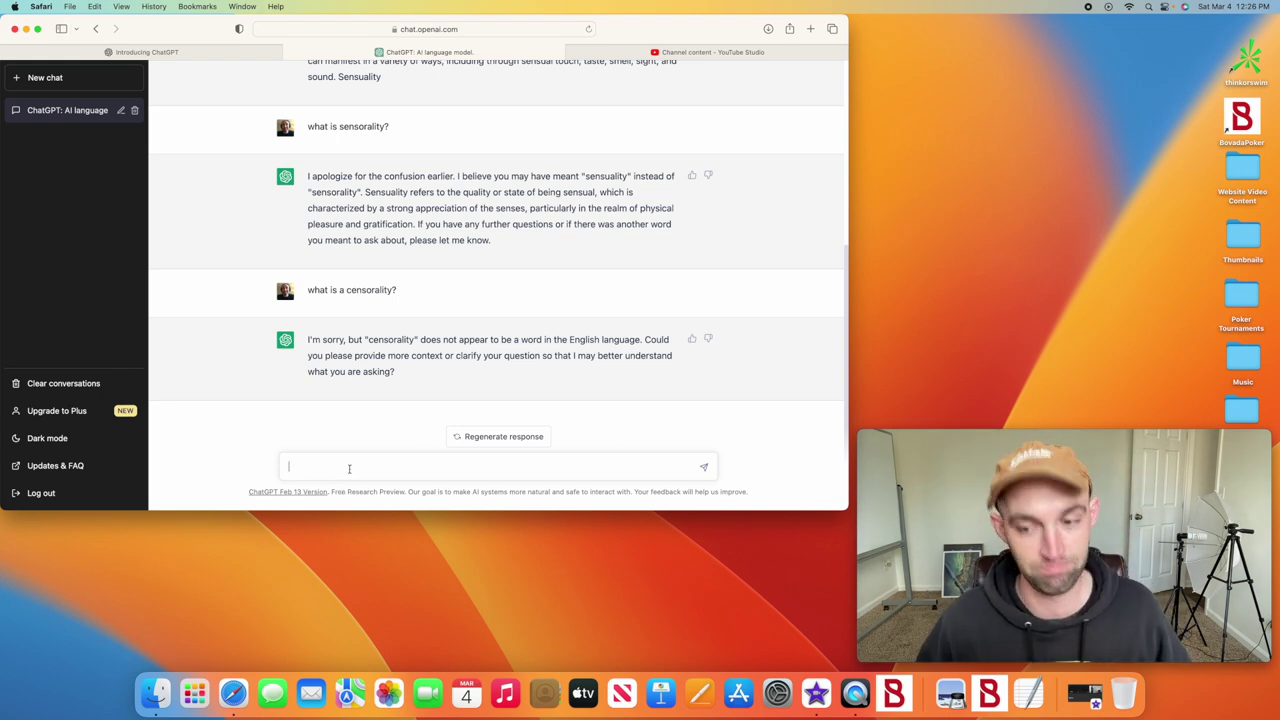
Send 'what is speciality?' and get ChatGPT's definition of specialty.
text(what is s)
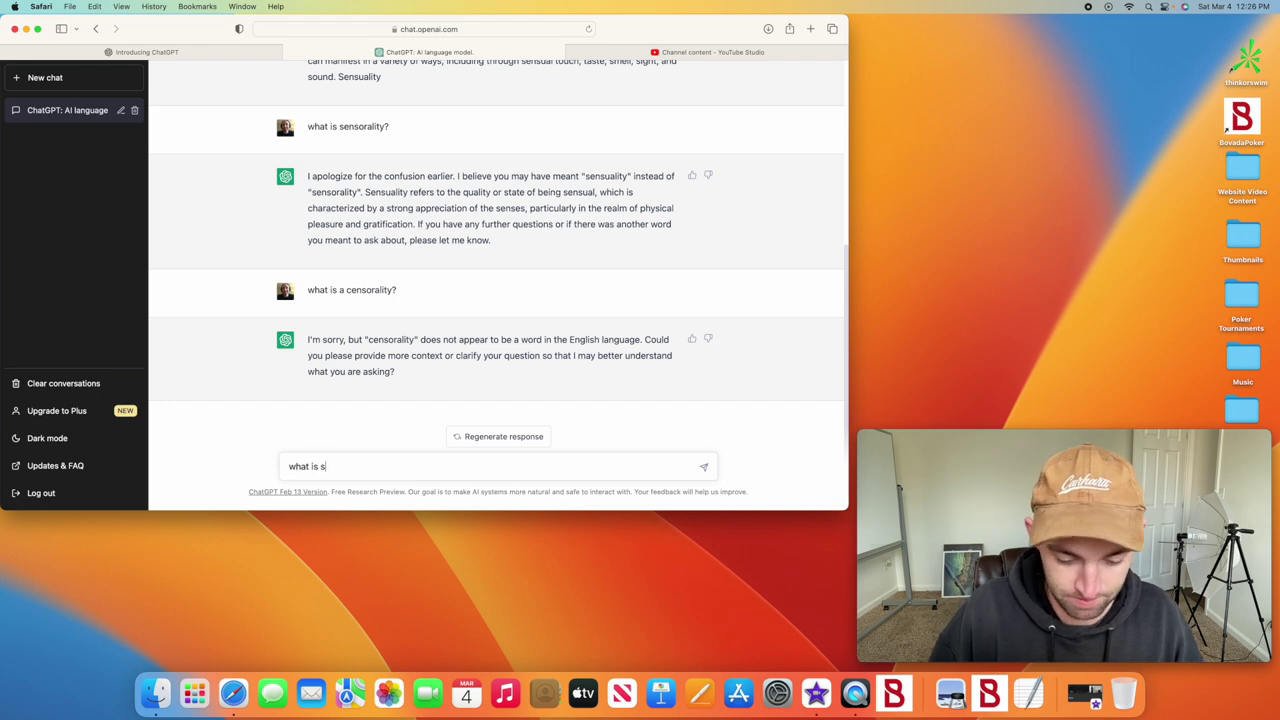
text(peciality?)
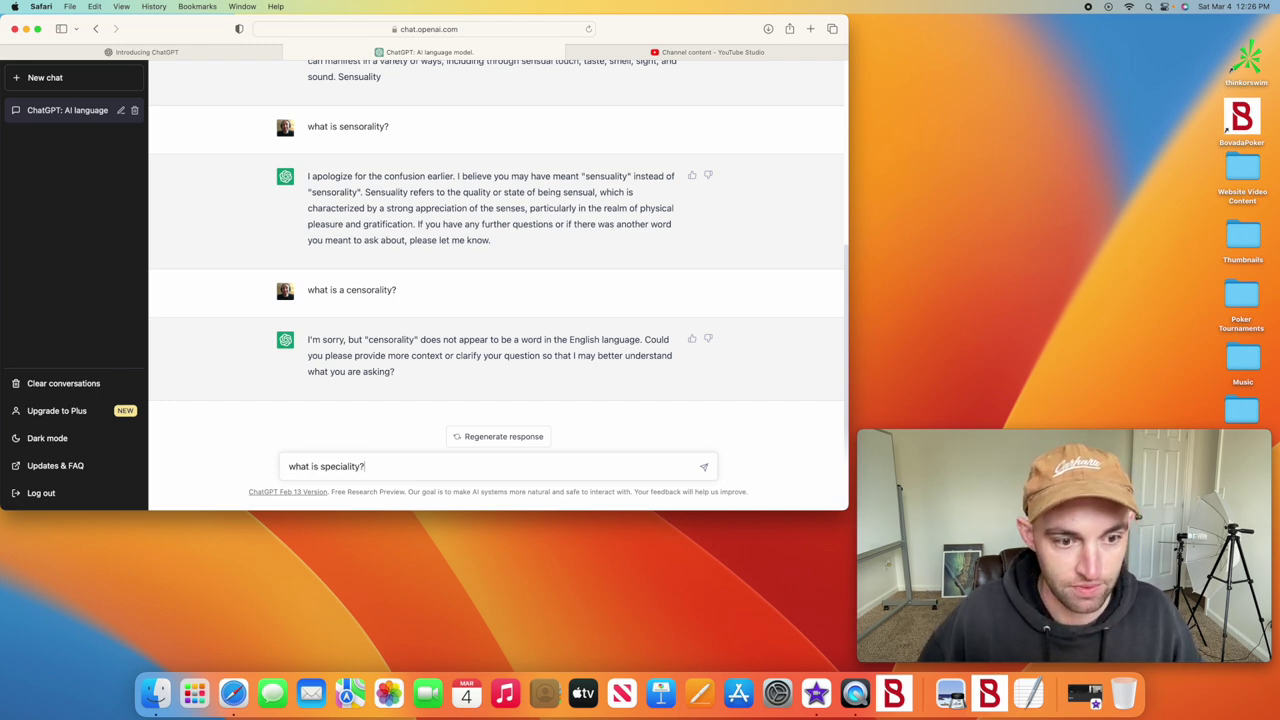
key(Return)
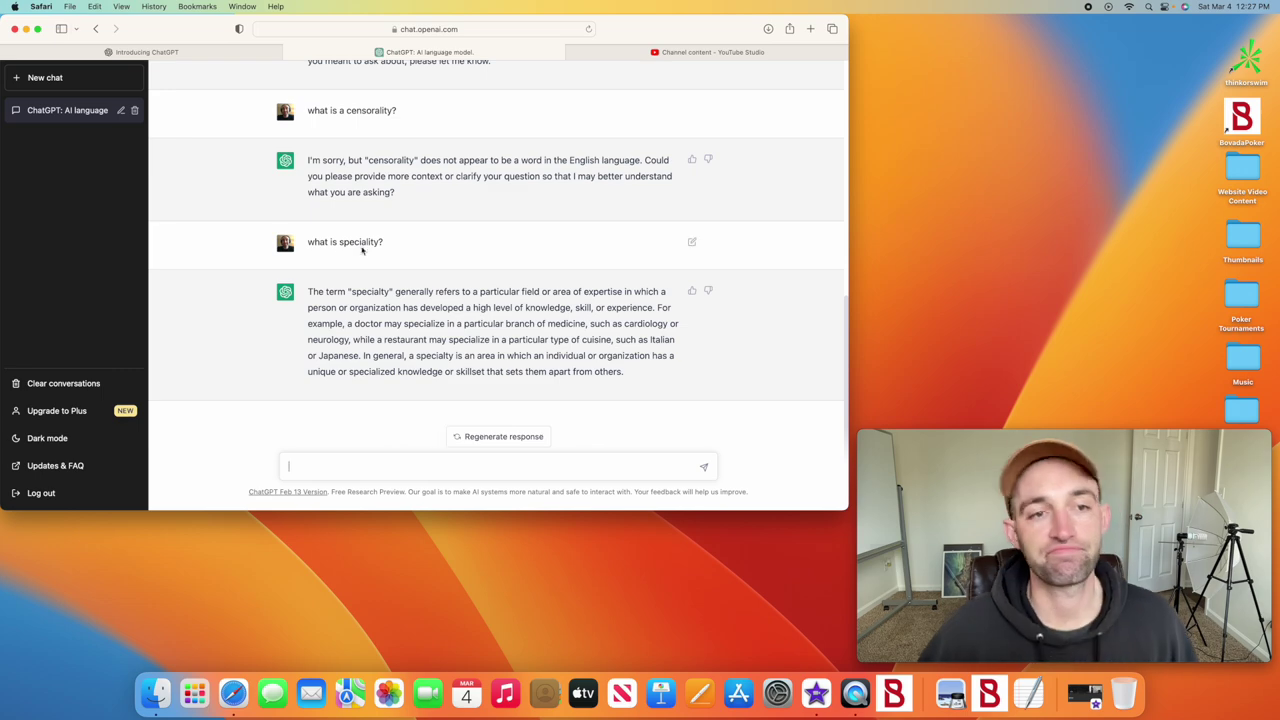
scroll(352, 135, up, 4)
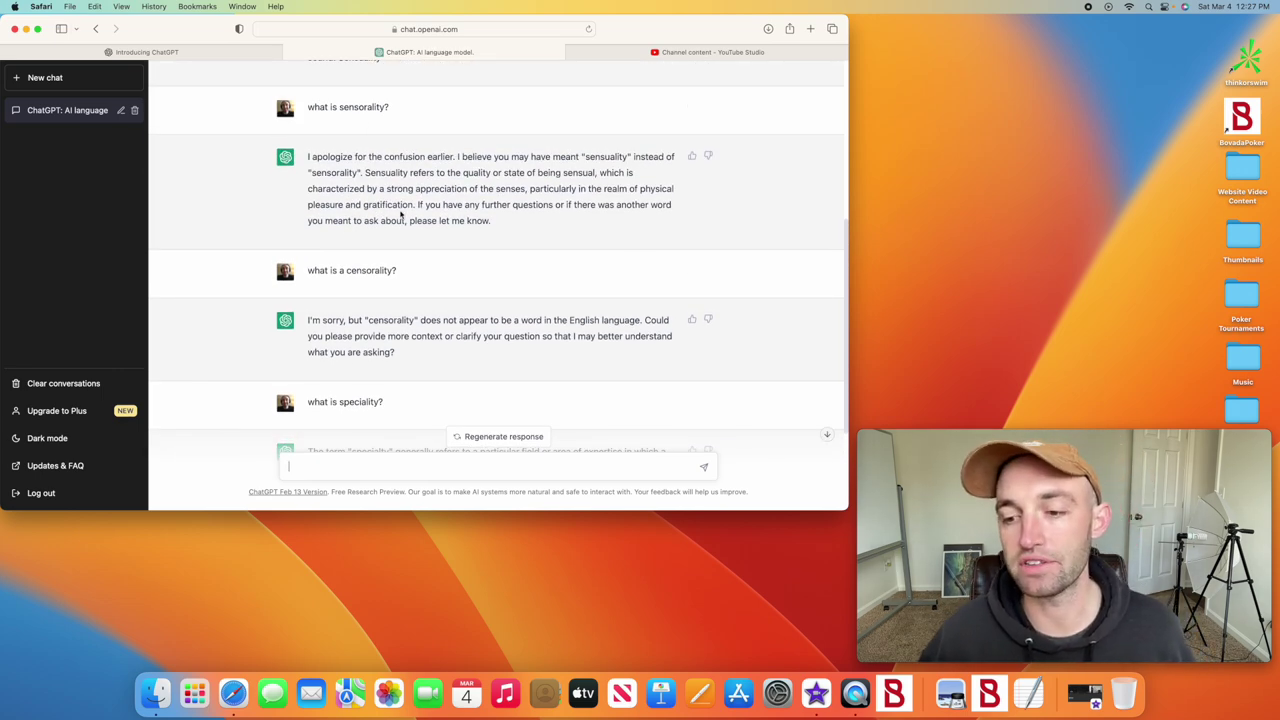
scroll(406, 212, down, 4)
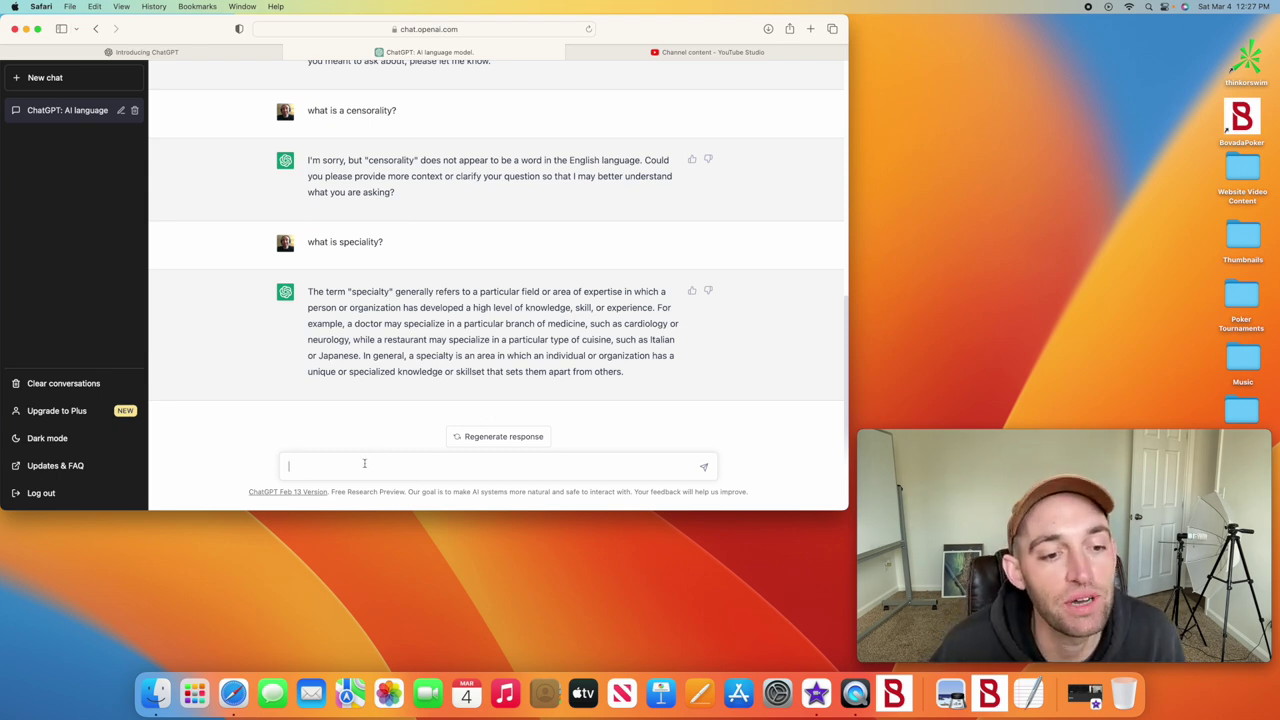
Send 'what is the difference between censorality and sensorality?', fixing typos before sending.
scroll(397, 418, down, 1)
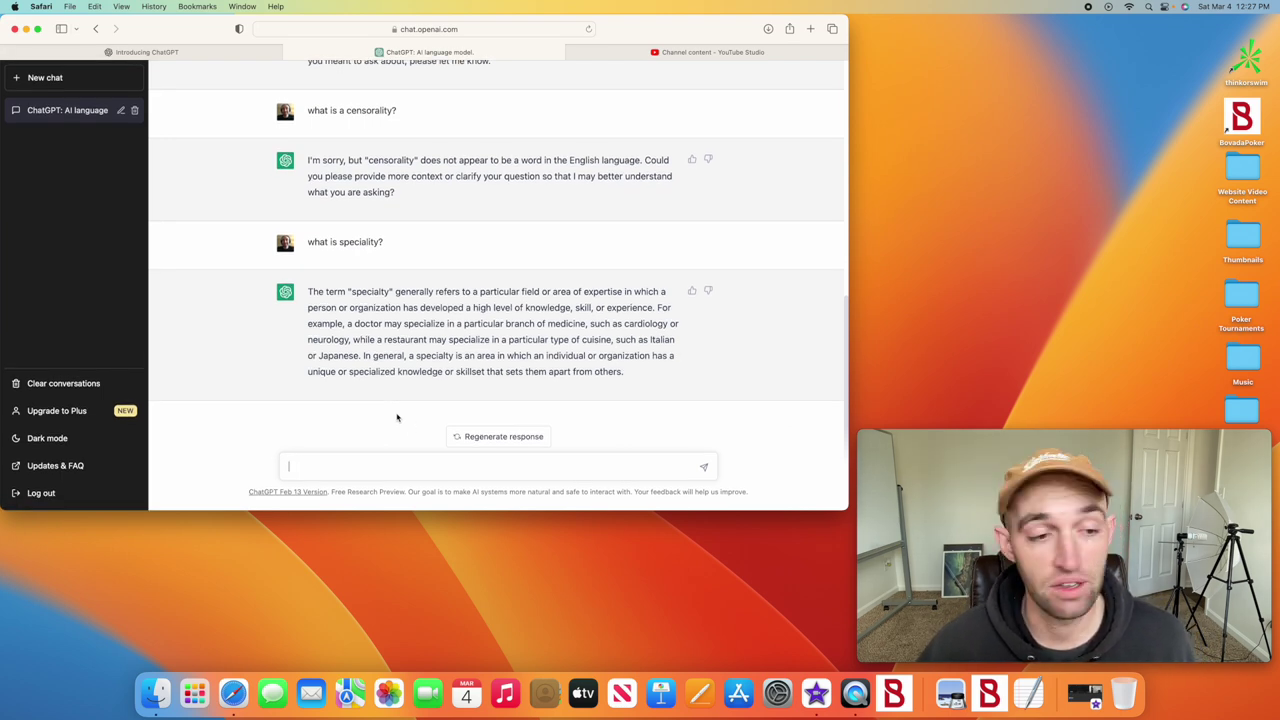
text(what is the dis)
key(BackSpace)
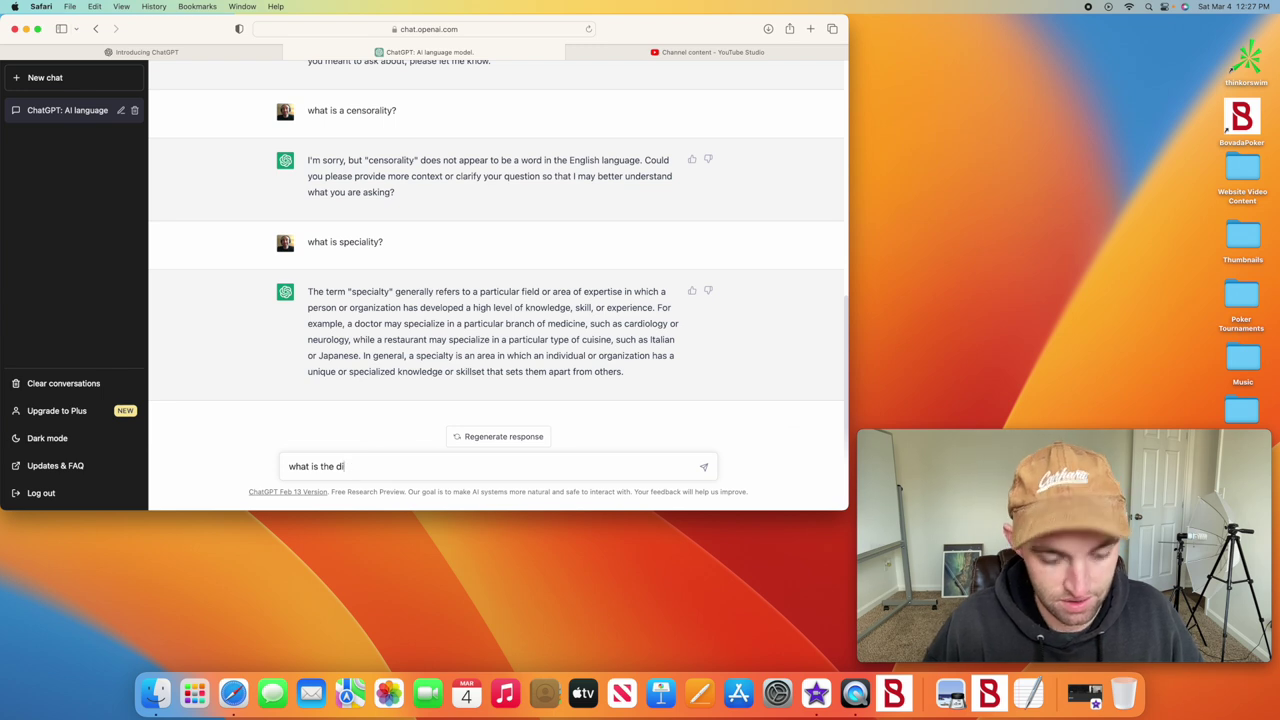
text(fference between censopra)
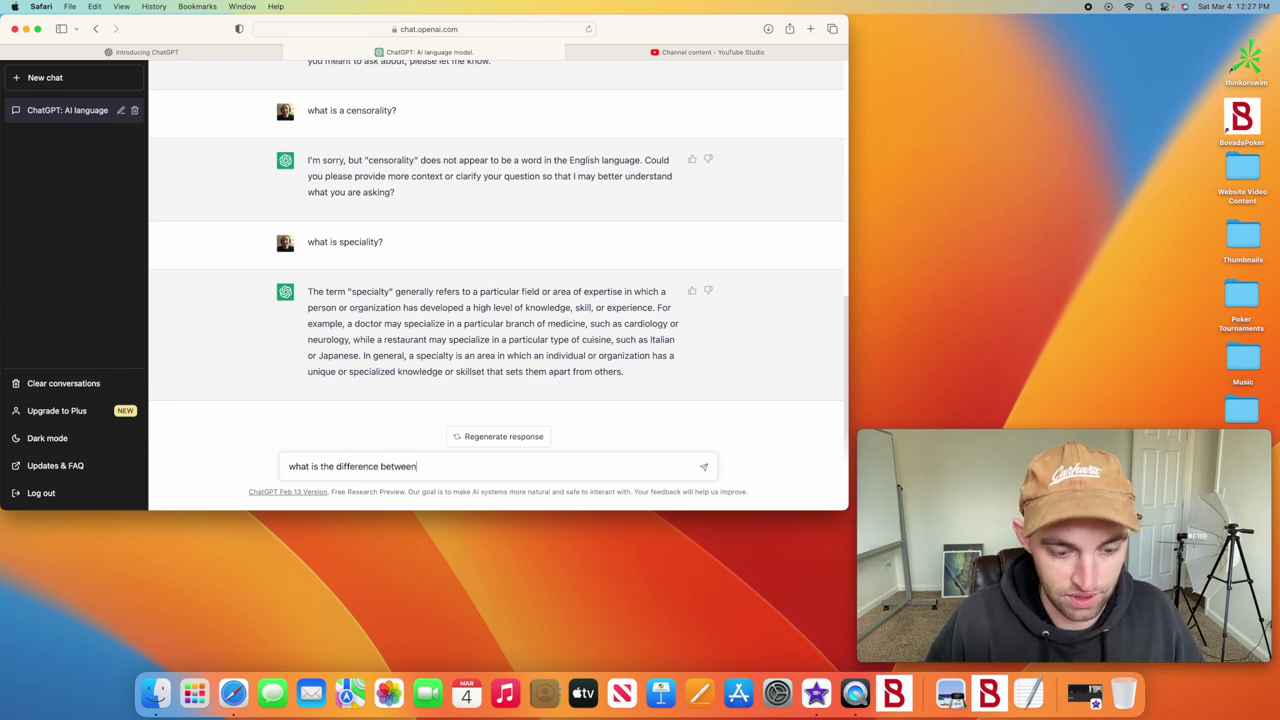
key(BackSpace)
key(BackSpace)
key(BackSpace)
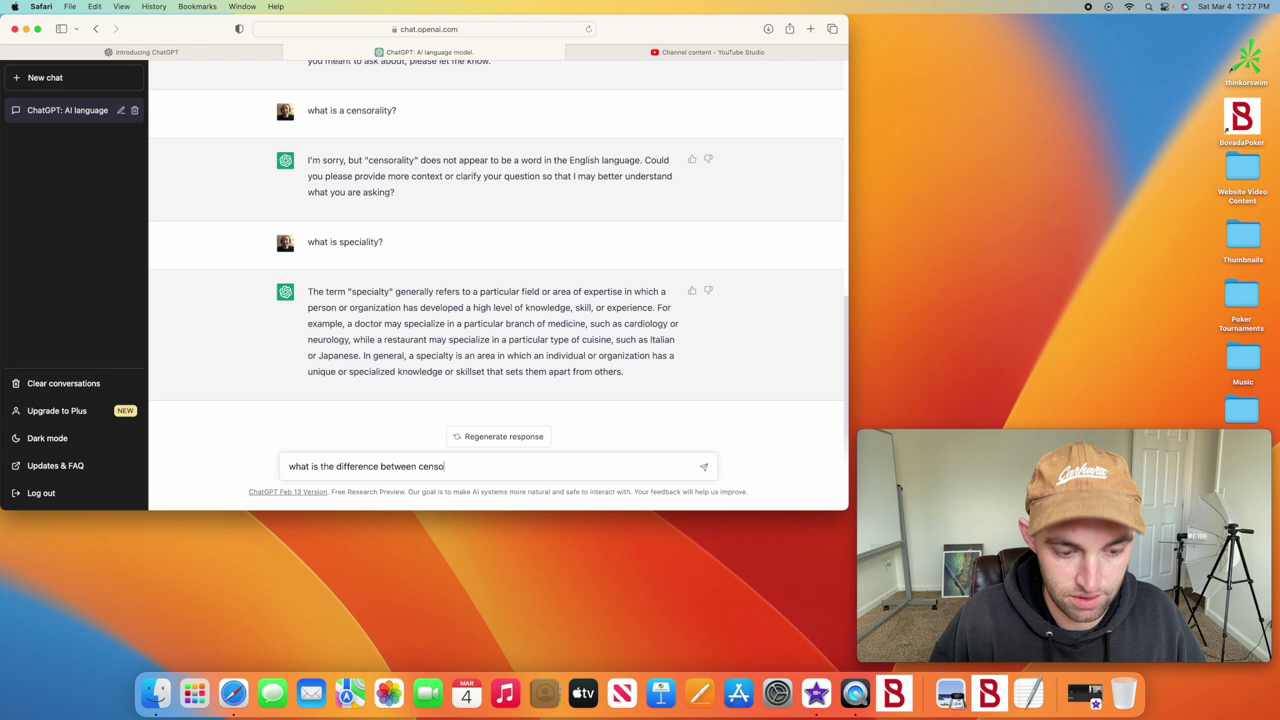
text(rality abd)
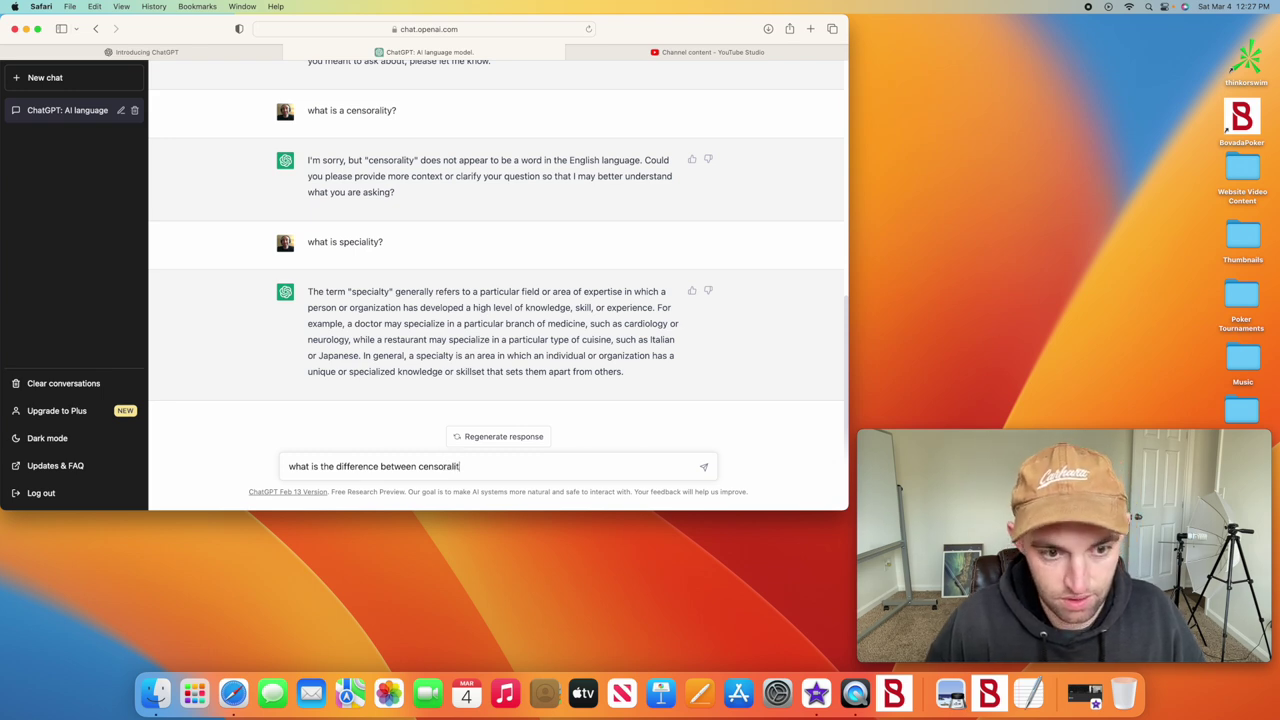
key(BackSpace)
key(BackSpace)
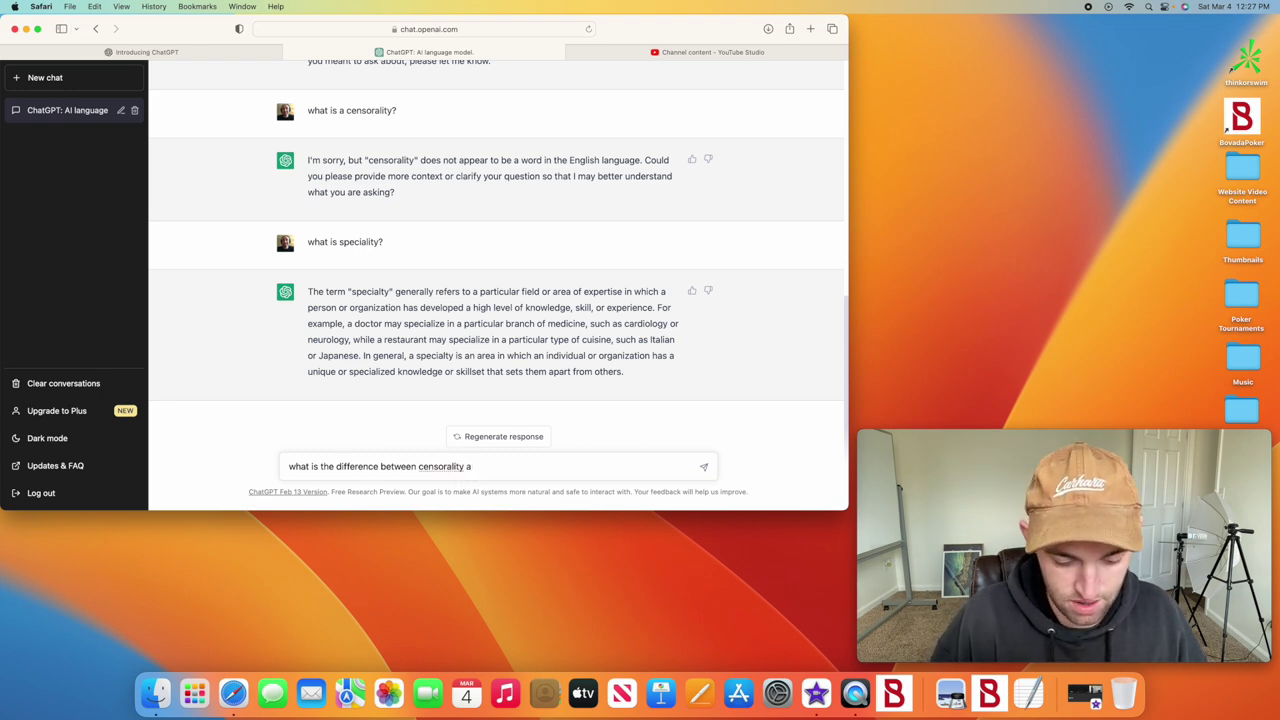
text(nd sensorality)
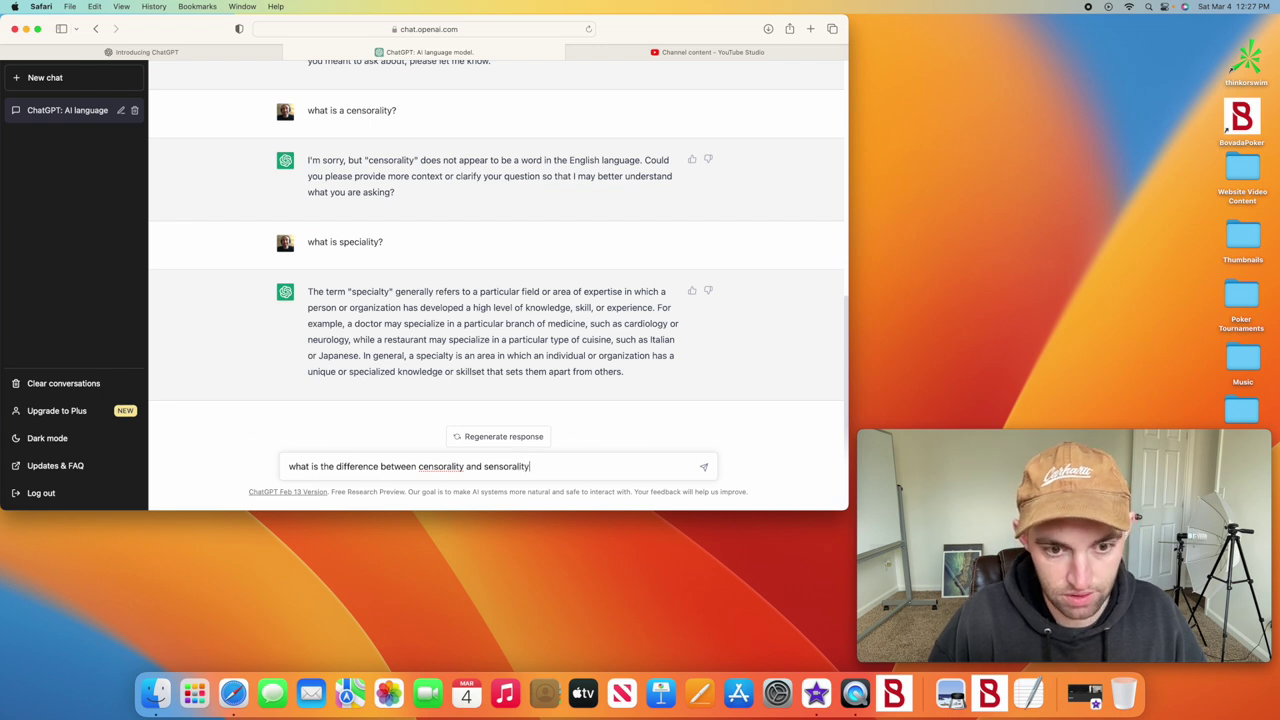
key(BackSpace)
key(BackSpace)
key(BackSpace)
key(BackSpace)
key(BackSpace)
key(BackSpace)
key(BackSpace)
text(uality?)
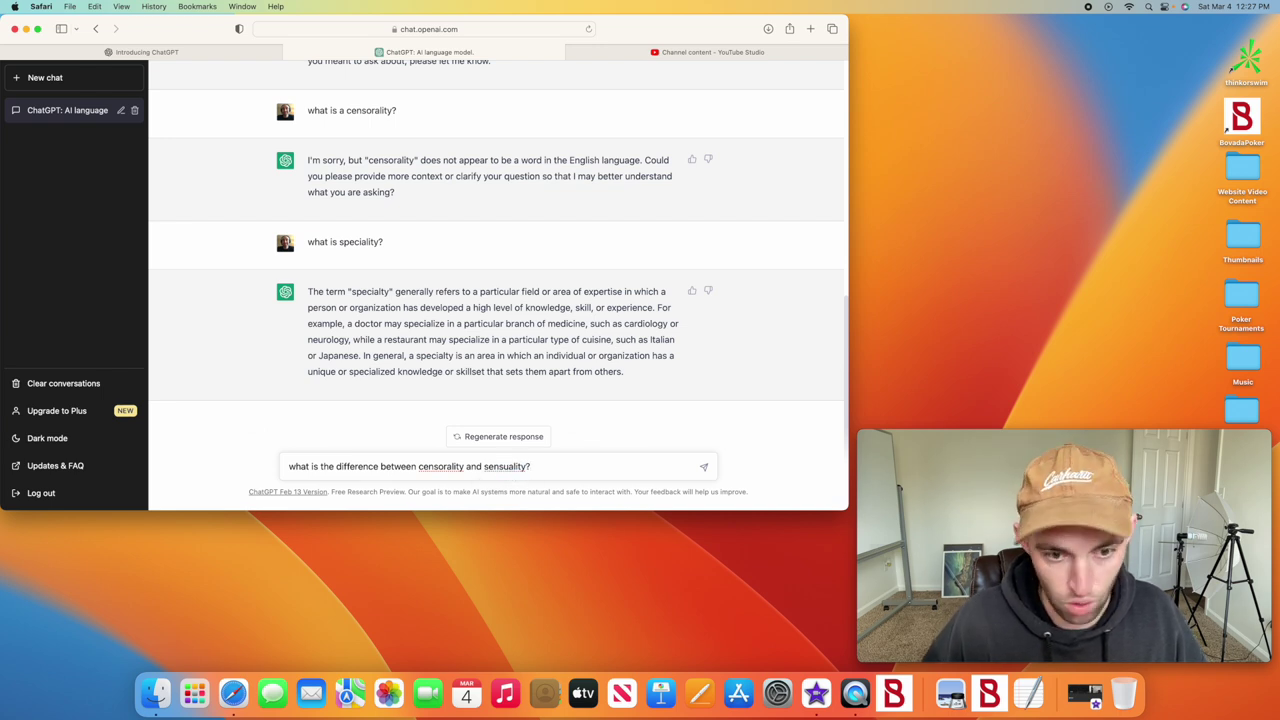
click(514, 467)
key(BackSpace)
key(BackSpace)
key(BackSpace)
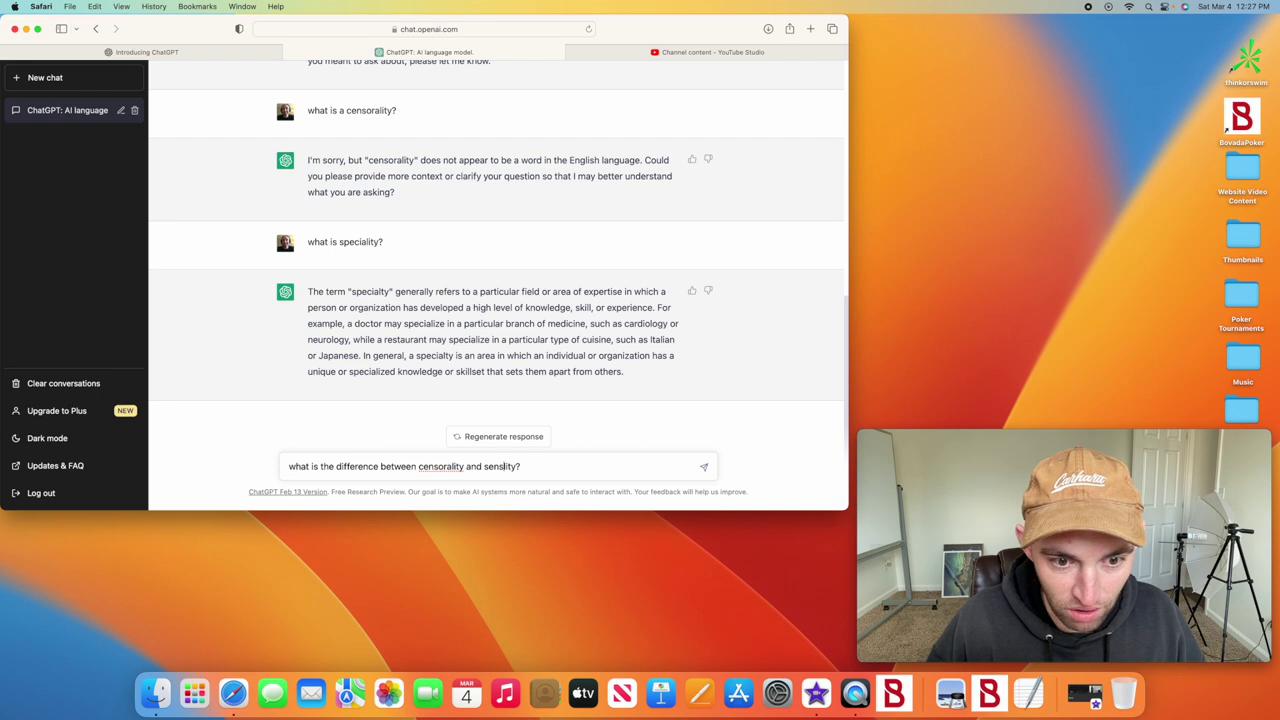
text(or)
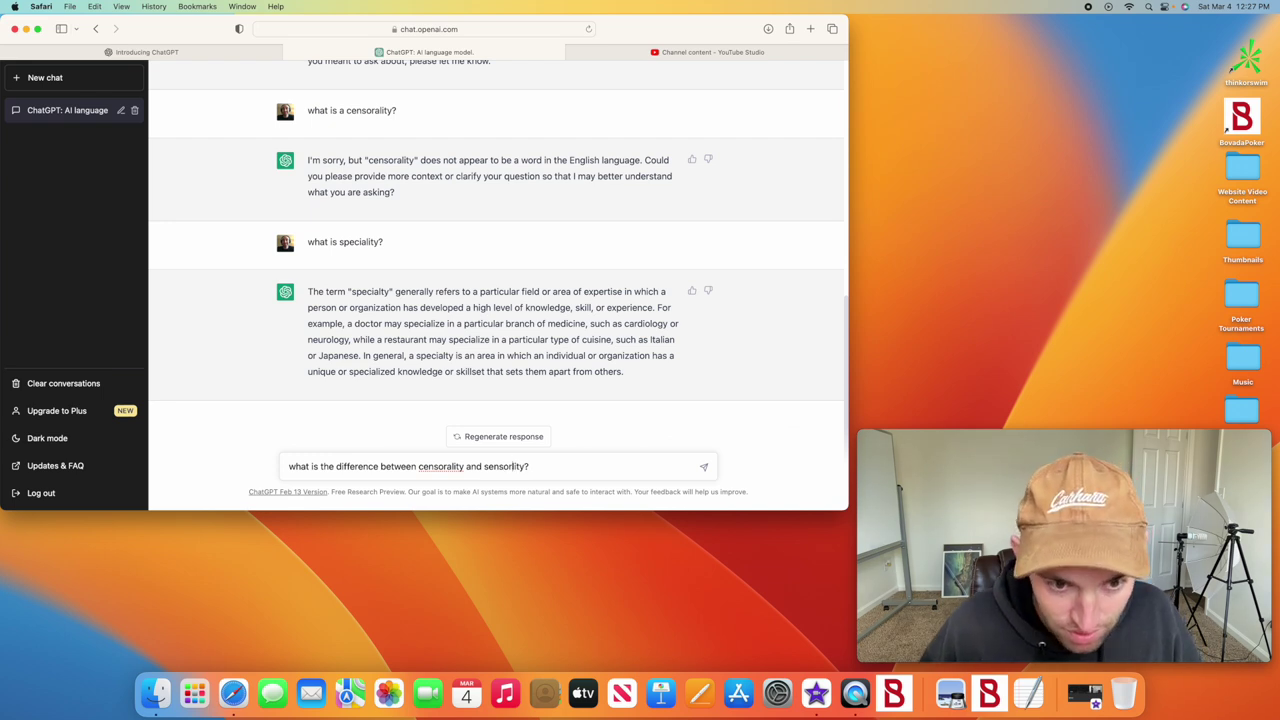
text(al)
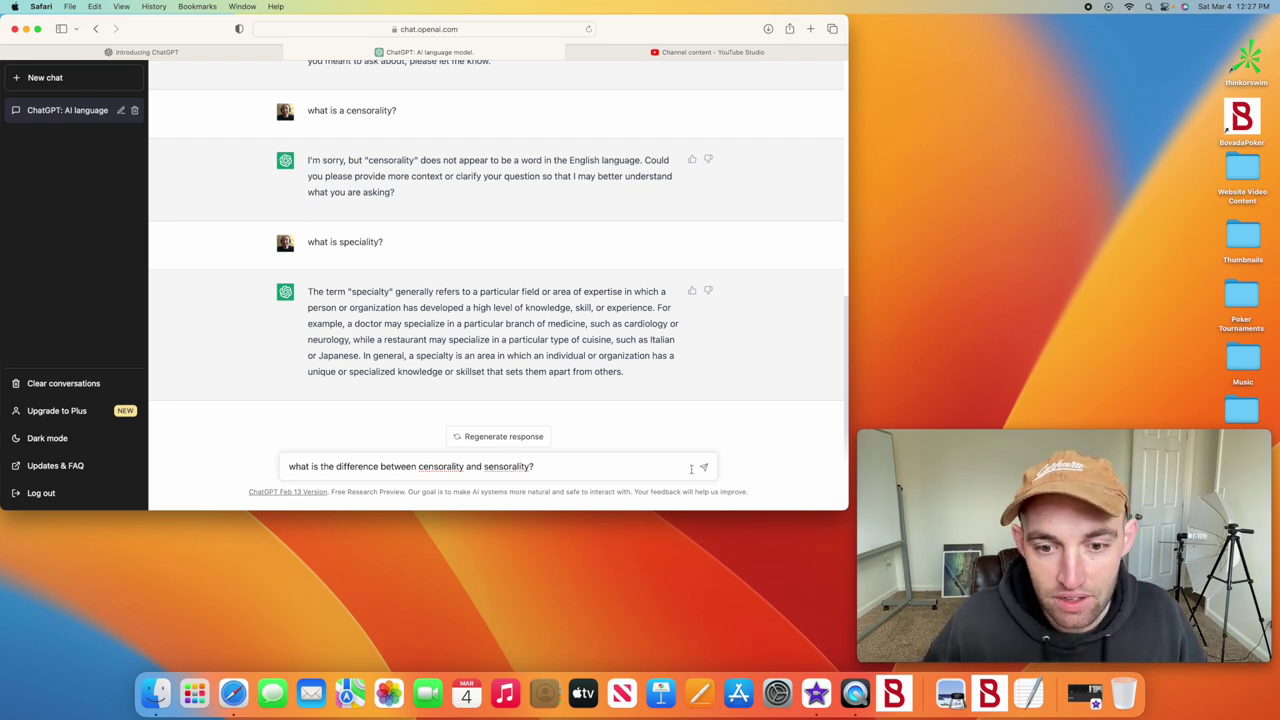
click(704, 467)
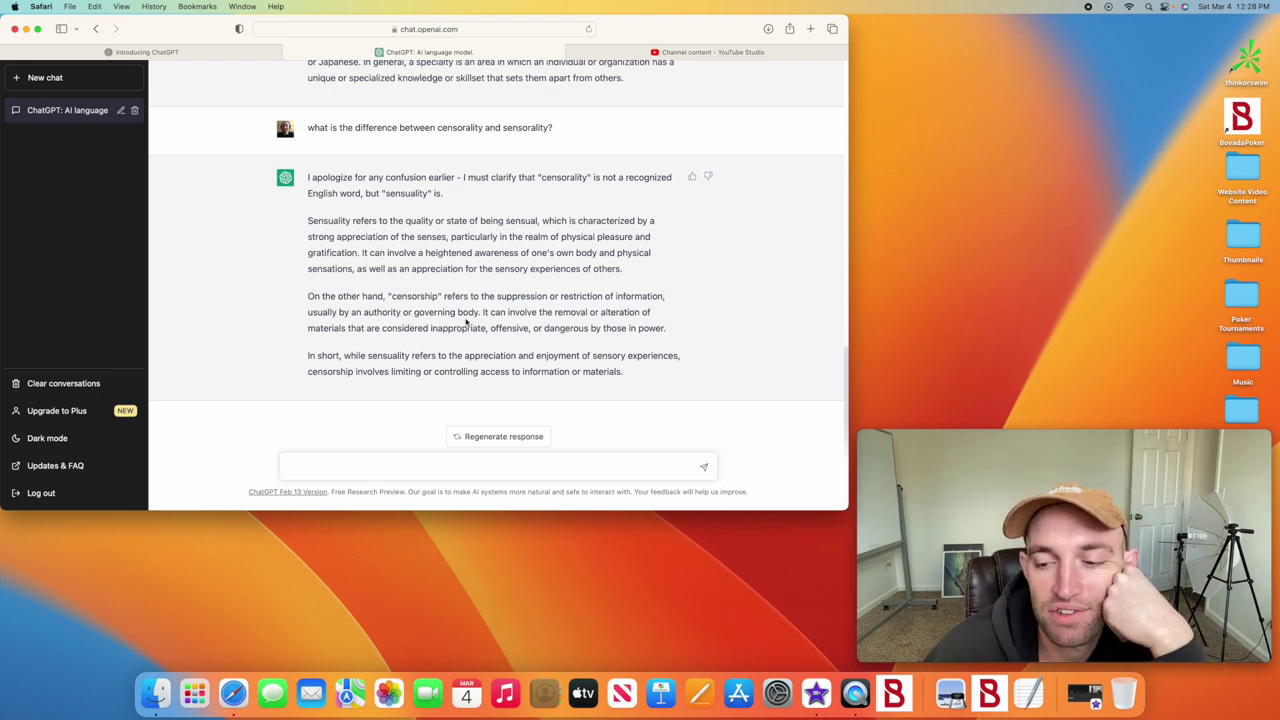
Send 'What is Jimmy Hoffa' and get the answer about the Teamsters leader.
click(542, 463)
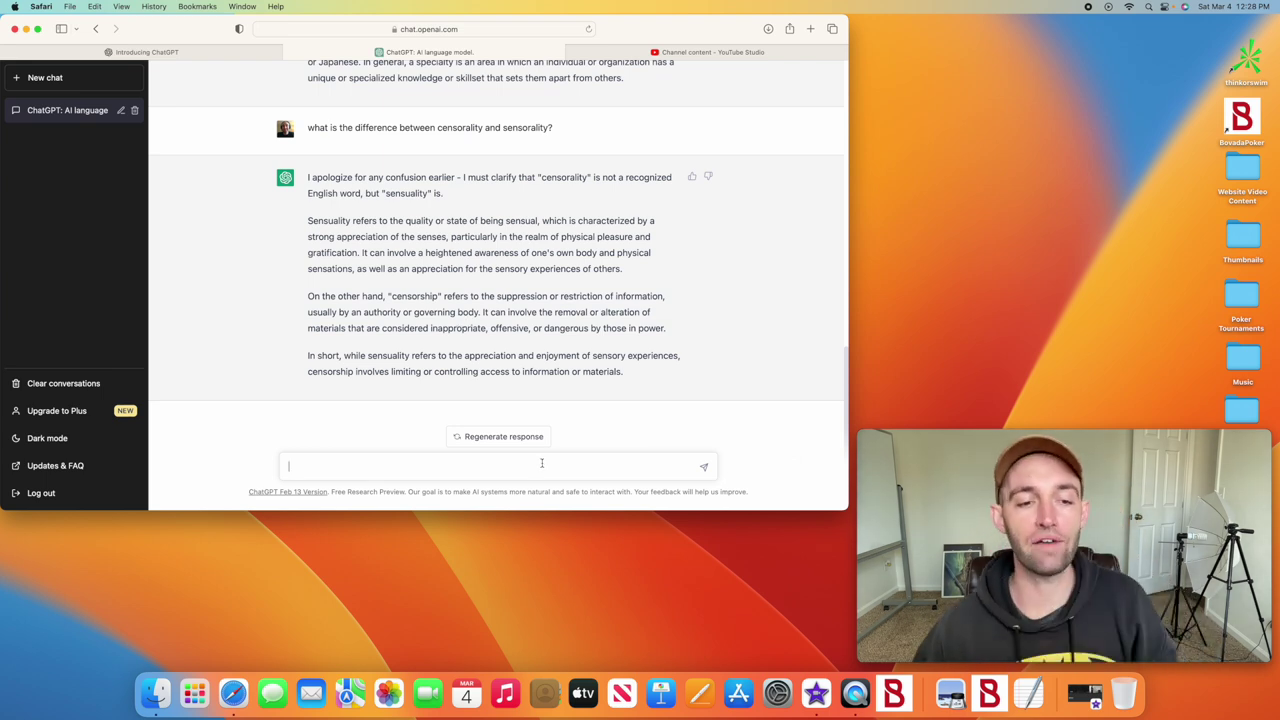
text(Wha)
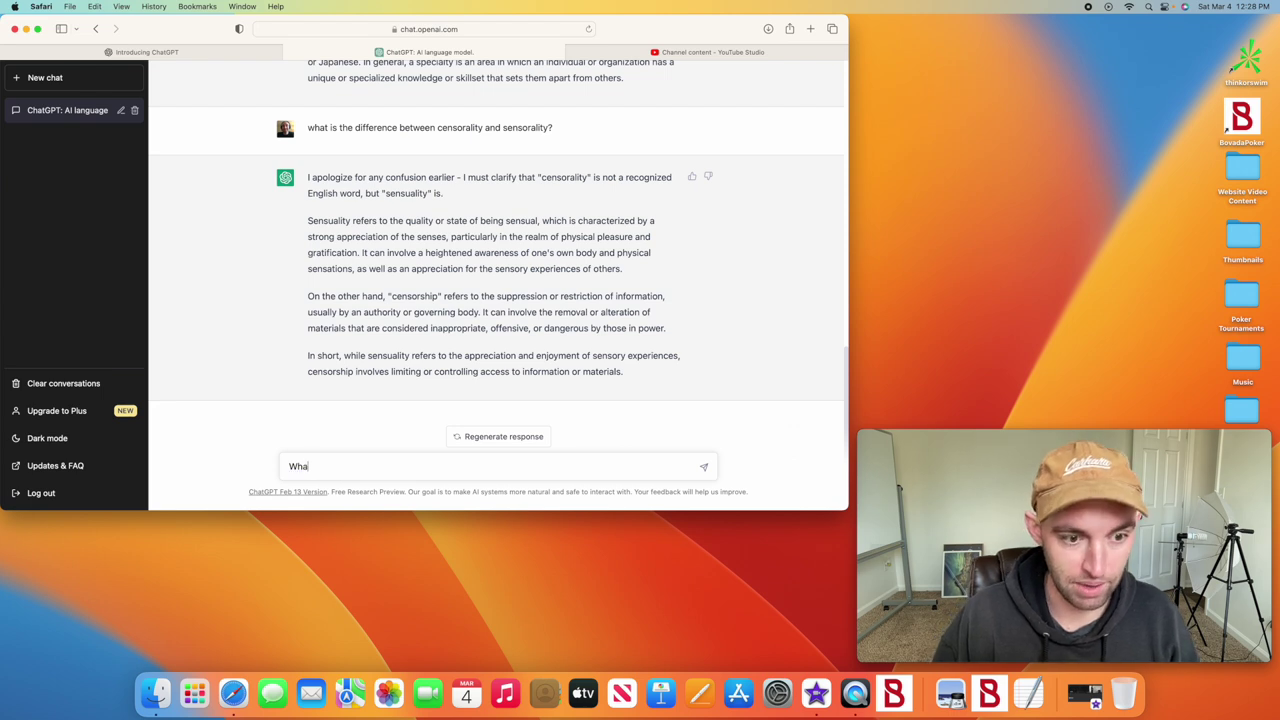
text(t is Jimmy)
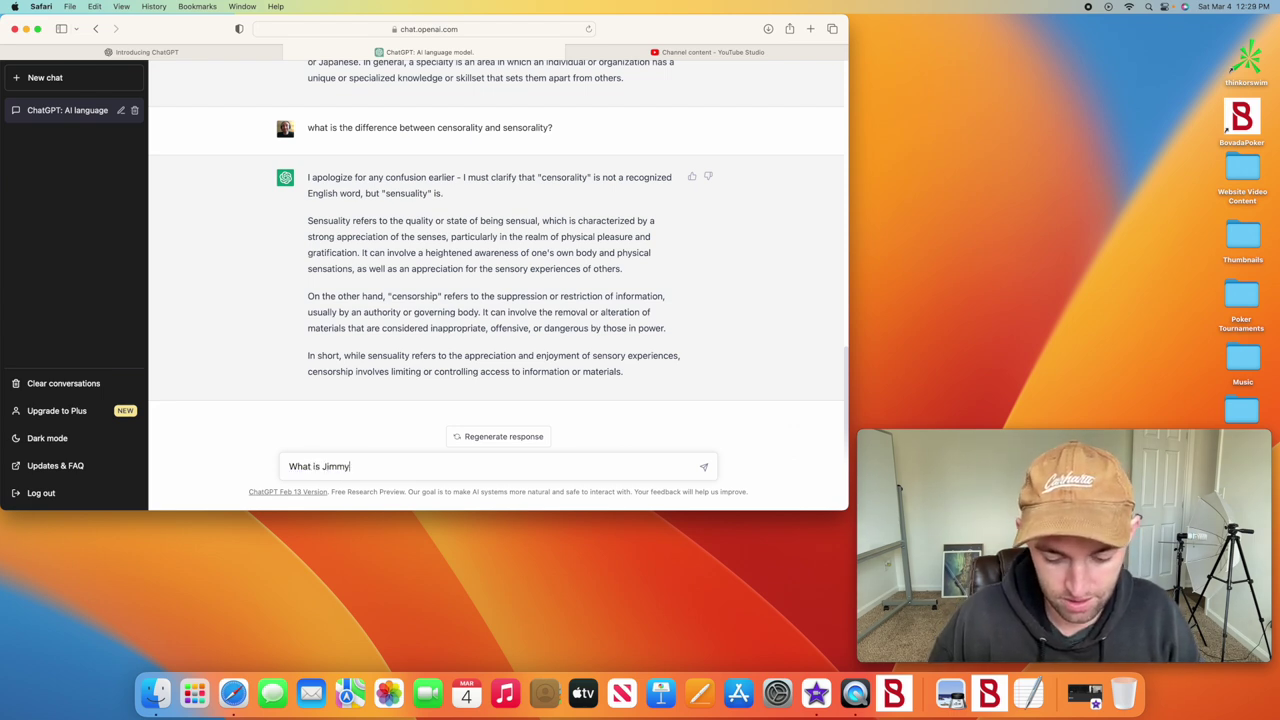
text( Hoffa?)
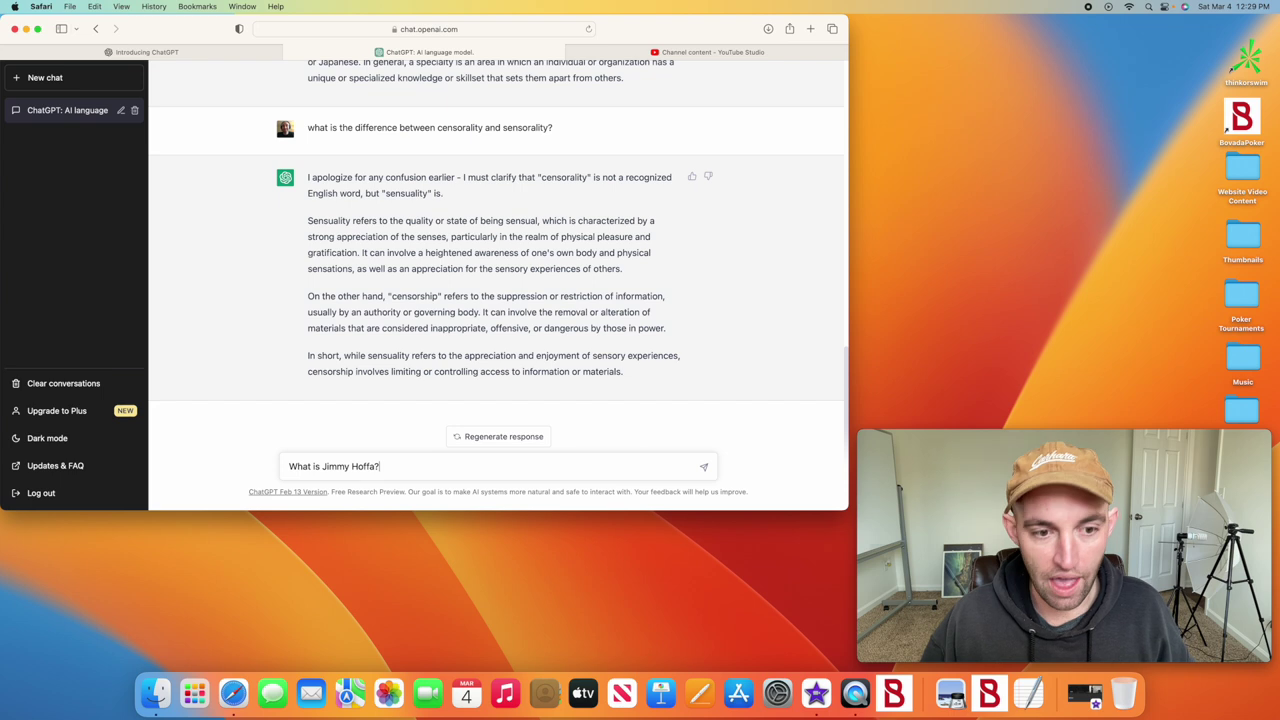
key(Return)
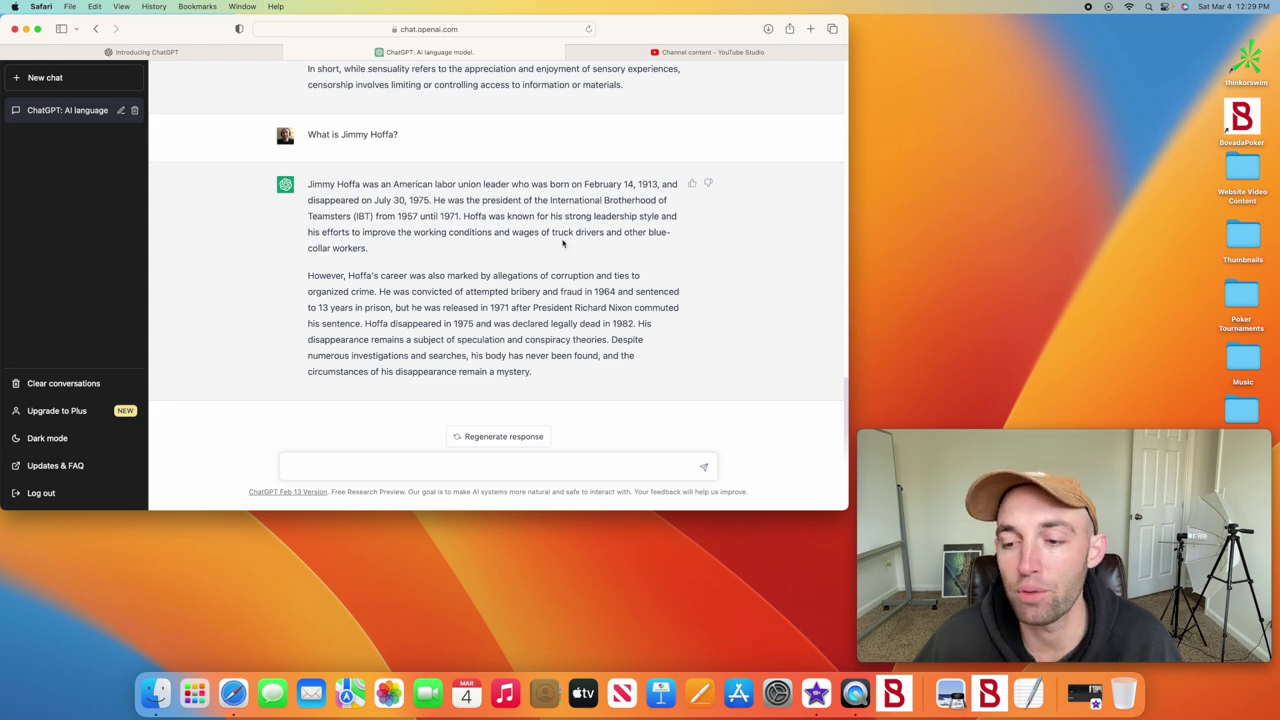
scroll(597, 236, up, 10)
scroll(597, 236, up, 10)
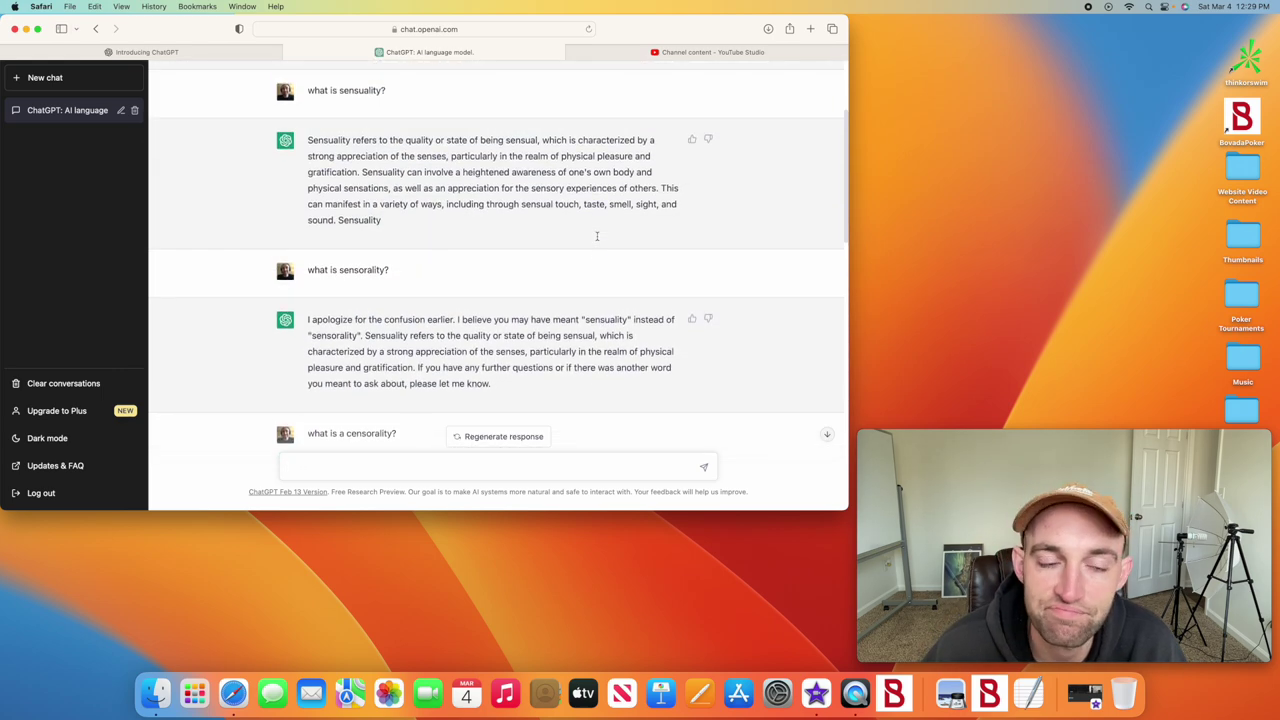
scroll(443, 247, down, 8)
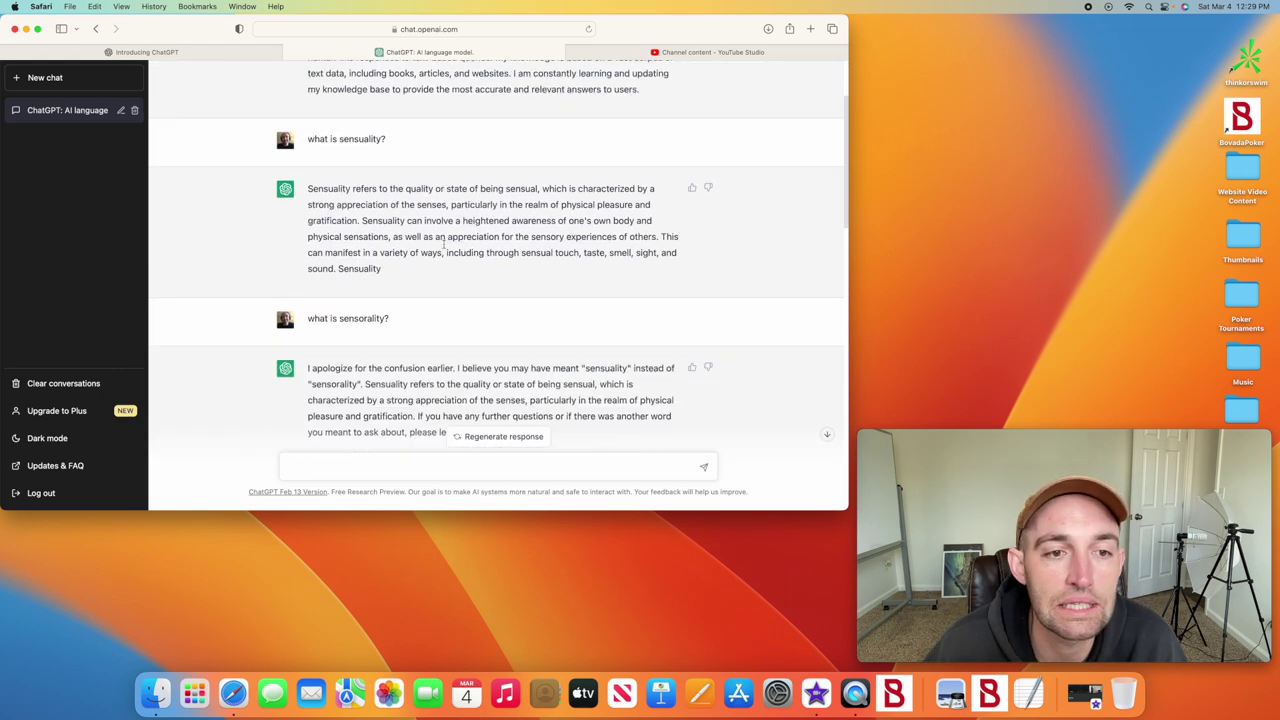
scroll(443, 247, down, 1)
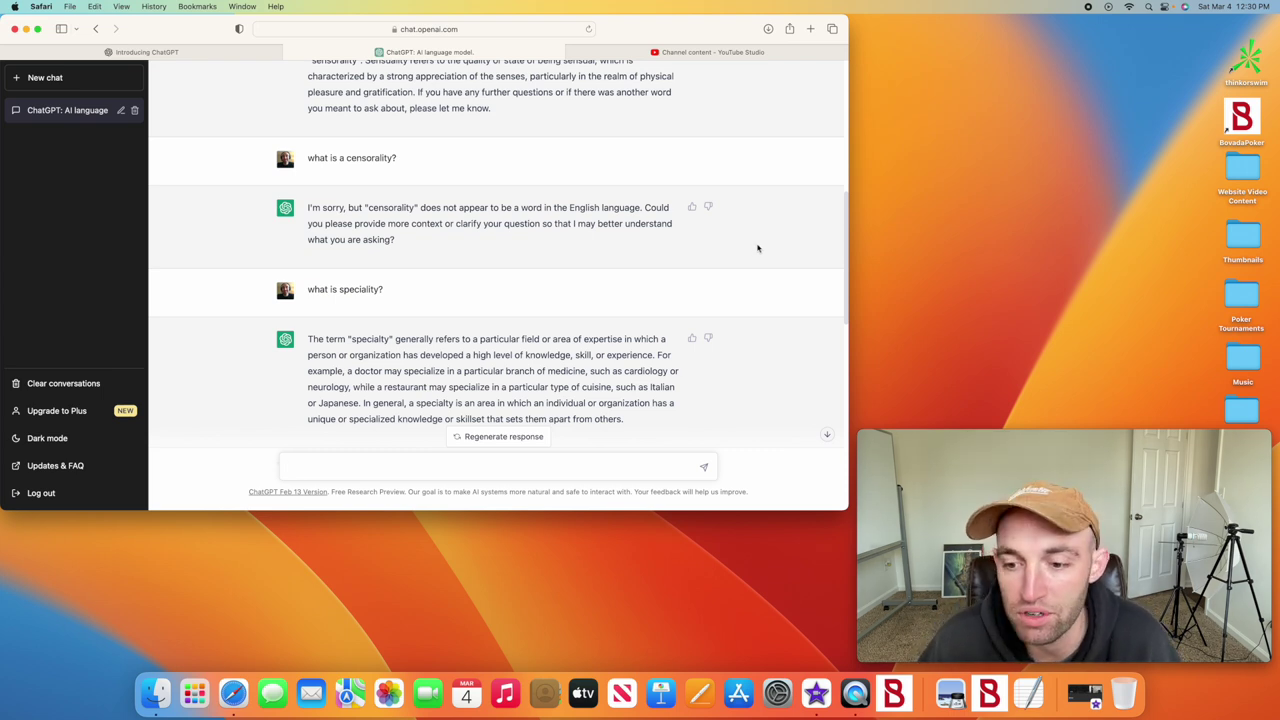
scroll(760, 247, down, 3)
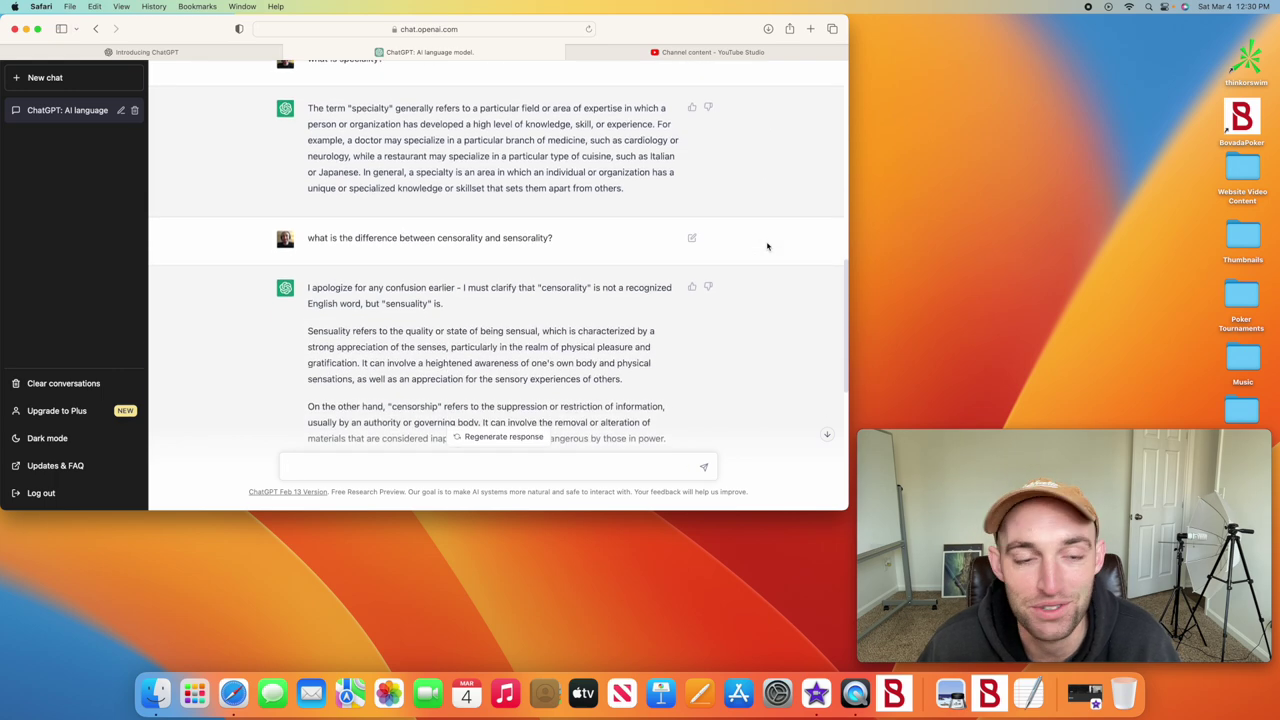
scroll(765, 245, down, 5)
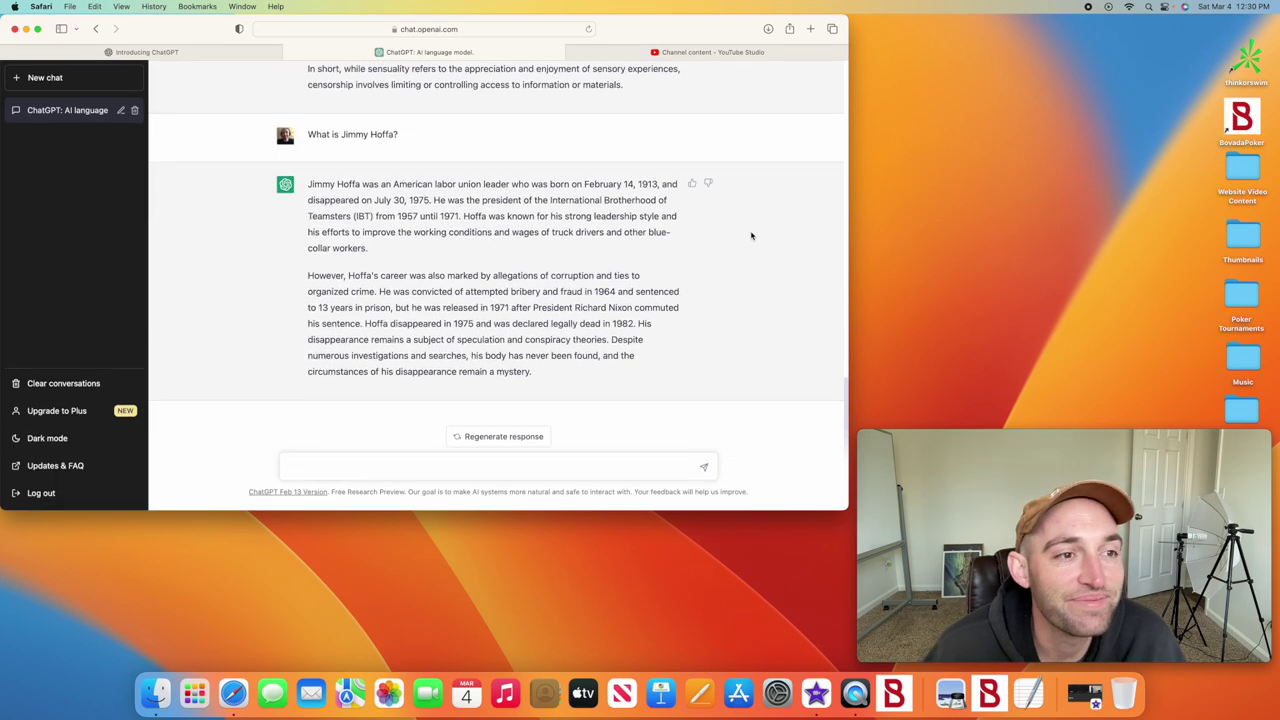
scroll(752, 235, up, 15)
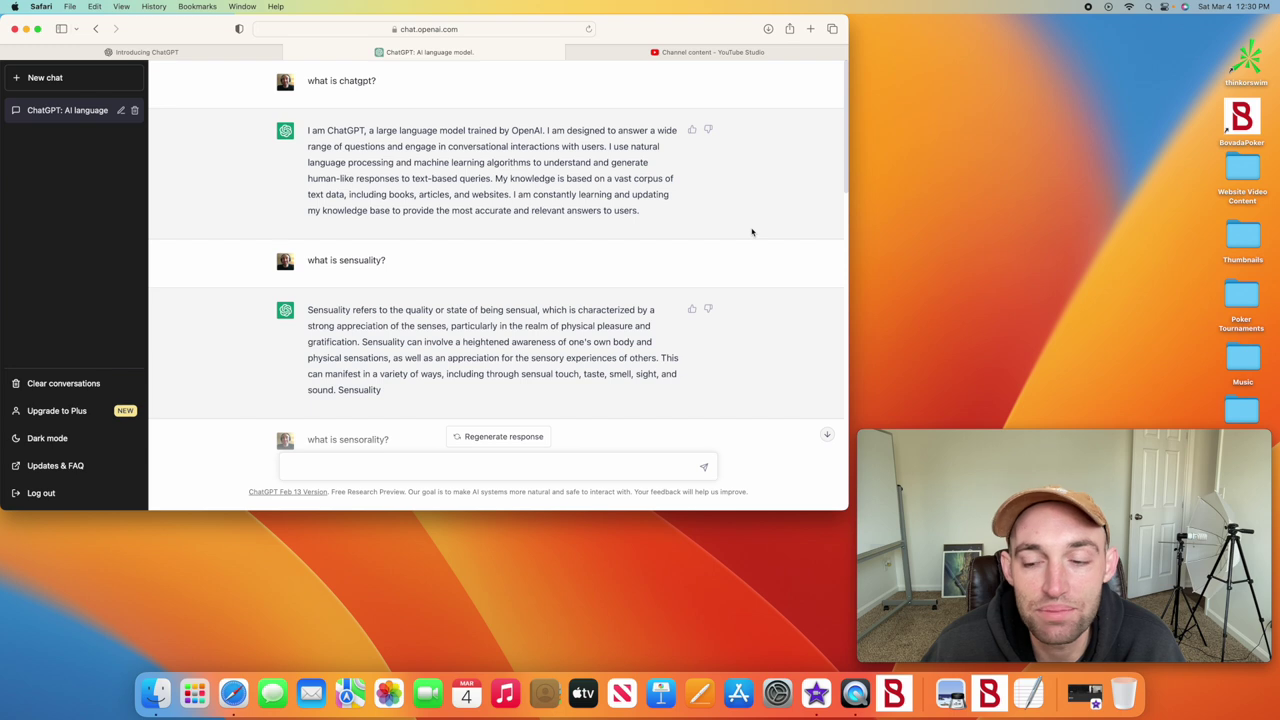